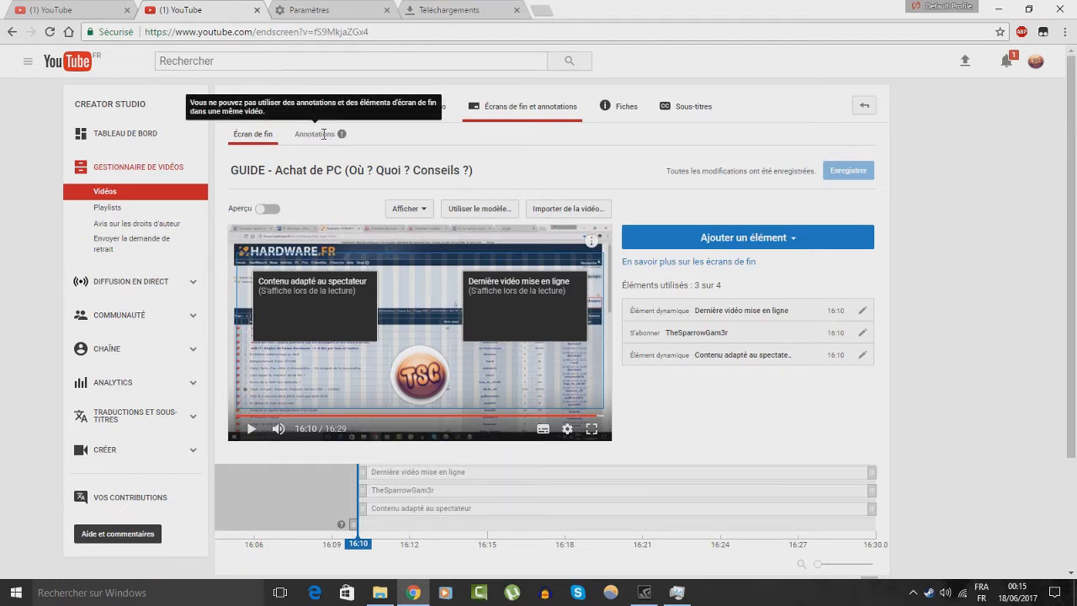
{"action": "mouse_move", "coordinate": [328, 137]}
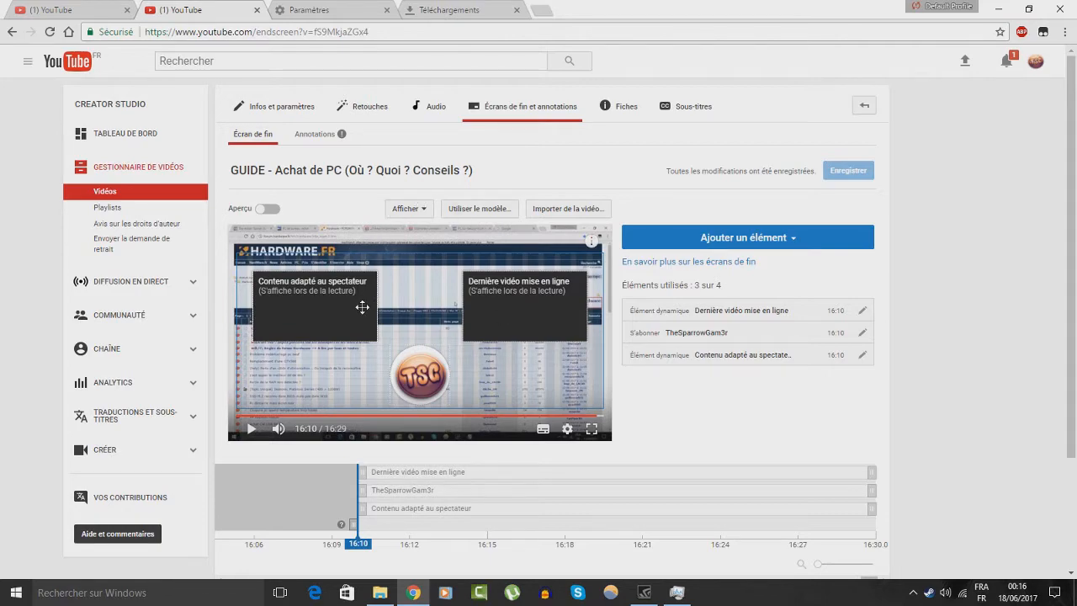
{"action": "scroll", "coordinate": [363, 304], "scroll_direction": "down", "scroll_amount": 3}
{"action": "scroll", "coordinate": [363, 303], "scroll_direction": "up", "scroll_amount": 3}
{"action": "left_click", "coordinate": [576, 297]}
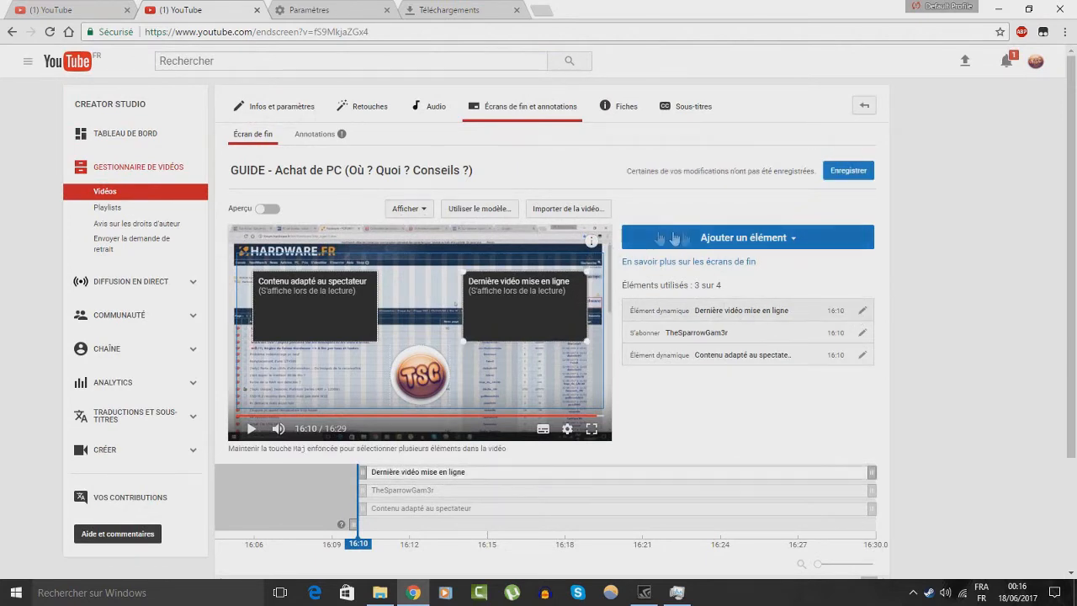
{"action": "left_click", "coordinate": [715, 239]}
{"action": "left_click", "coordinate": [735, 241]}
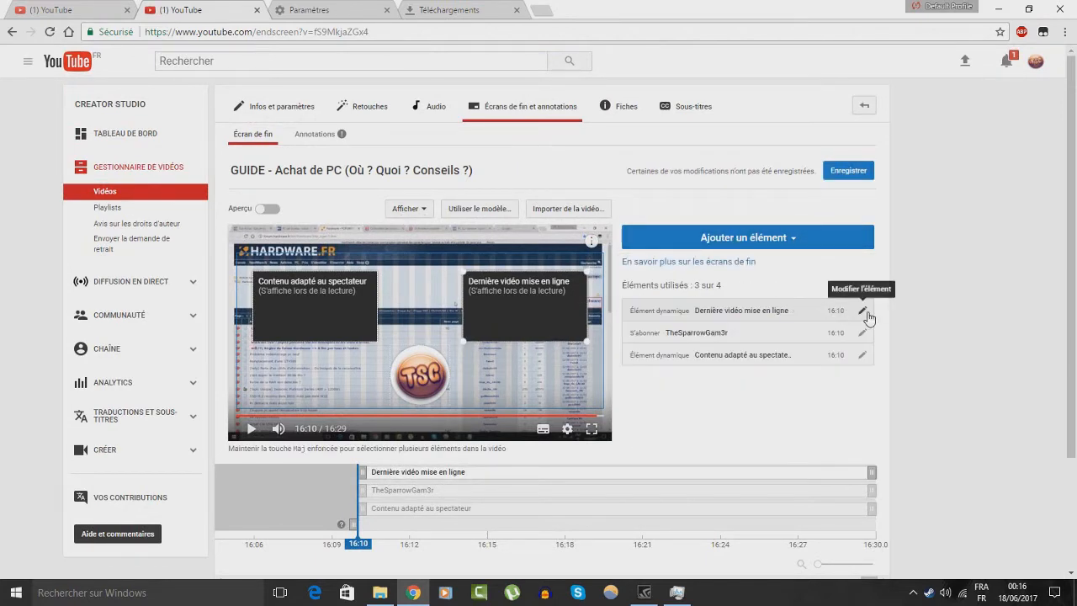
- Delete all three existing end-screen elements: the latest upload, the subscribe element and the viewer-adapted content
{"action": "left_click", "coordinate": [865, 313]}
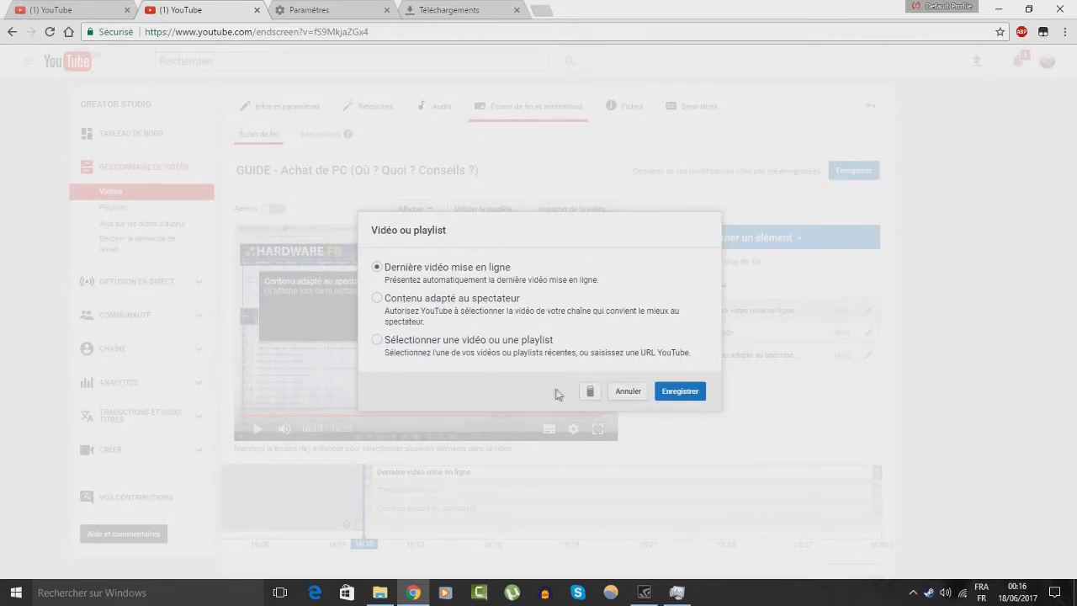
{"action": "left_click", "coordinate": [589, 391]}
{"action": "left_click", "coordinate": [865, 312]}
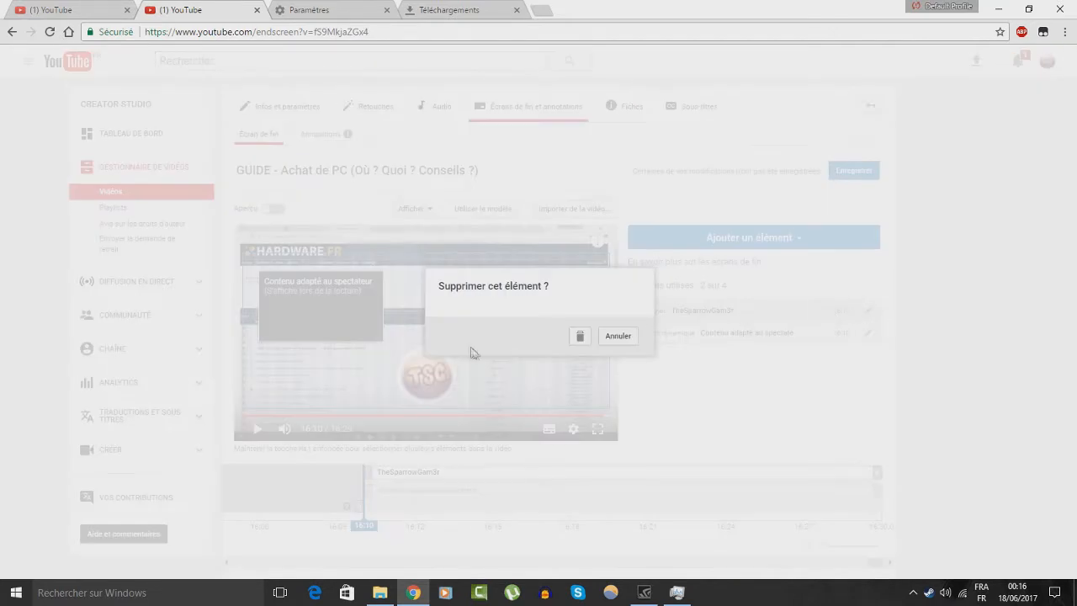
{"action": "left_click", "coordinate": [579, 336]}
{"action": "left_click", "coordinate": [864, 313]}
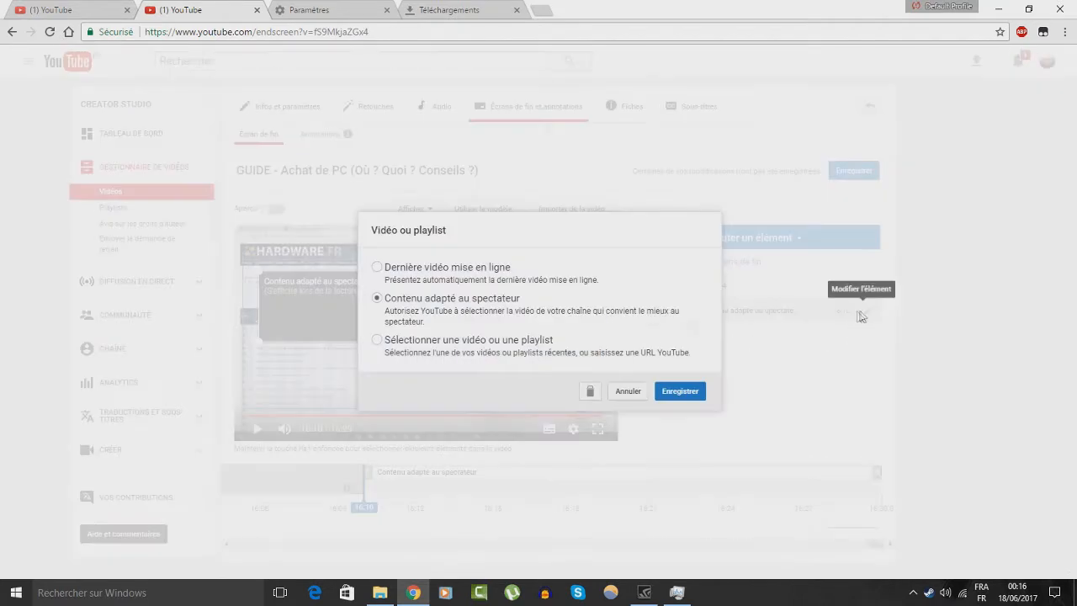
{"action": "left_click", "coordinate": [589, 391]}
- Try adding a "Dernière vidéo mise en ligne" element with the timeline playhead moved to 16:02, and delete that element again
{"action": "scroll", "coordinate": [639, 299], "scroll_direction": "down", "scroll_amount": 1}
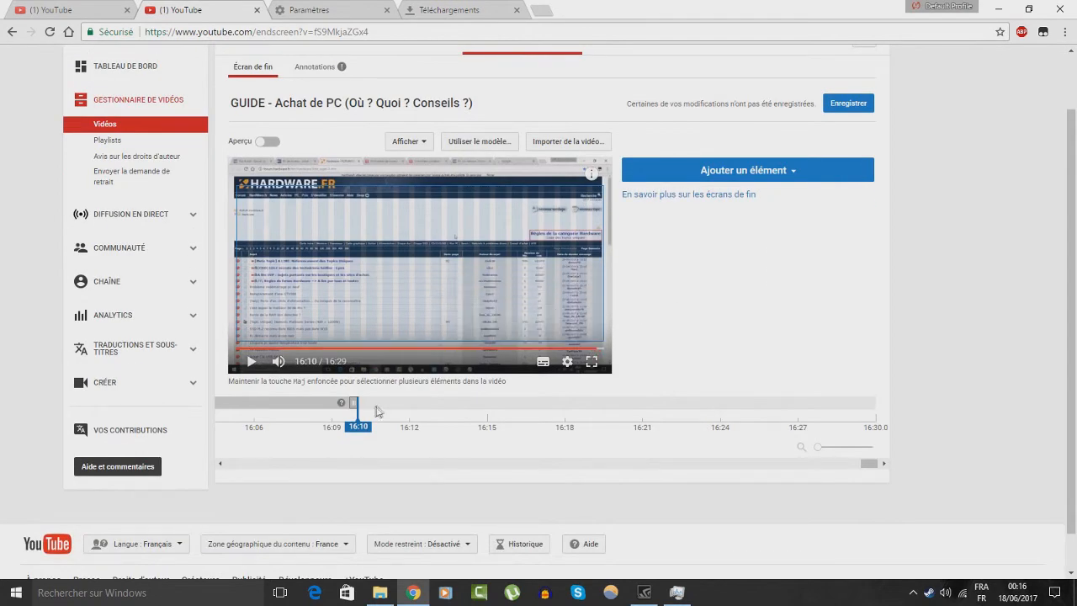
{"action": "left_click_drag", "start_coordinate": [356, 404], "coordinate": [271, 411]}
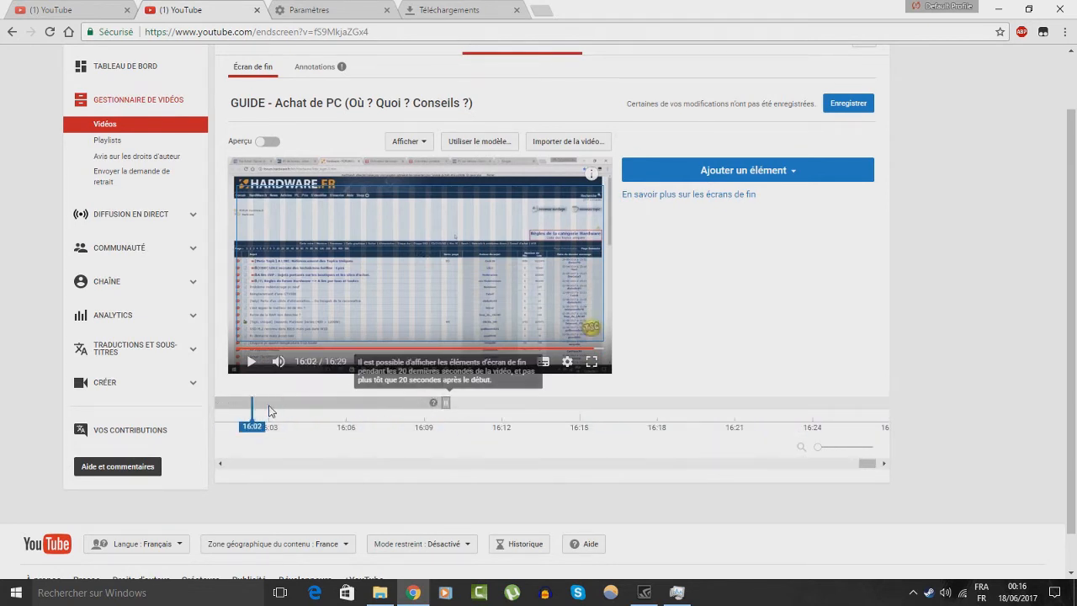
{"action": "left_click", "coordinate": [704, 175]}
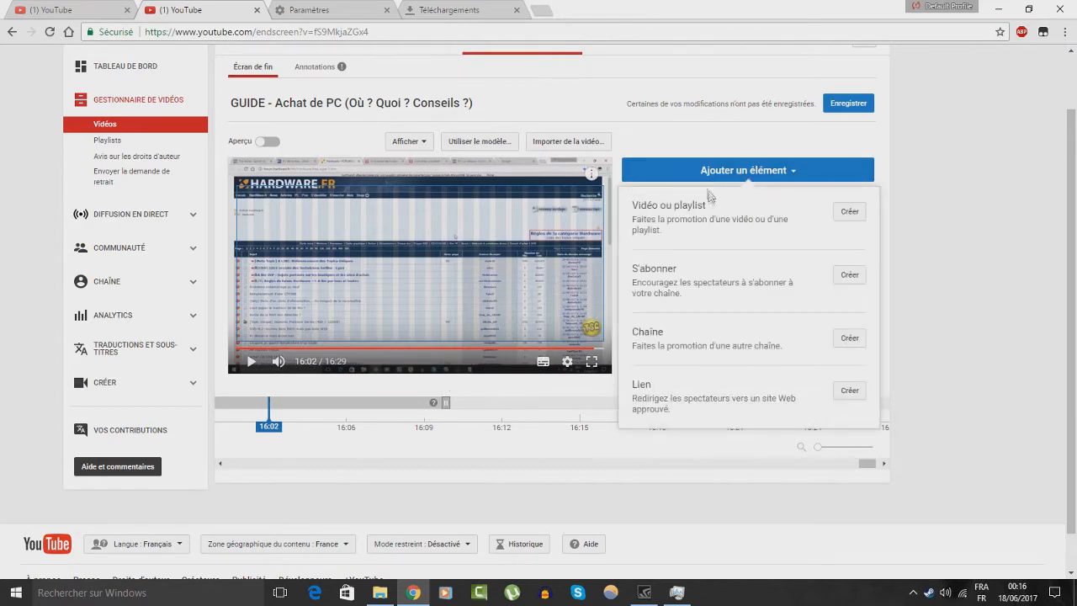
{"action": "left_click", "coordinate": [849, 213]}
{"action": "double_click", "coordinate": [431, 269]}
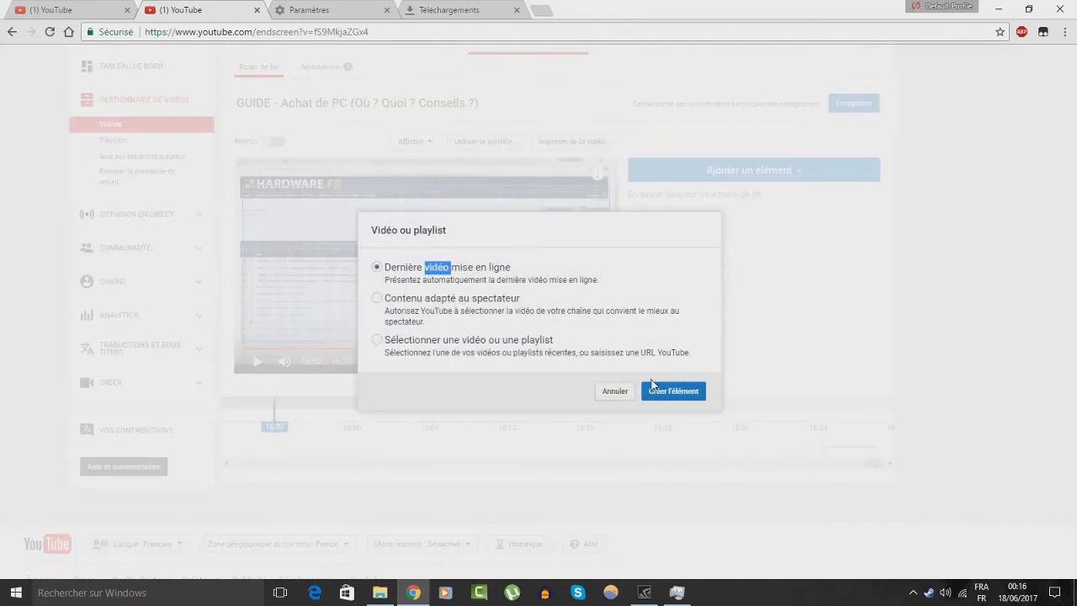
{"action": "left_click", "coordinate": [660, 386]}
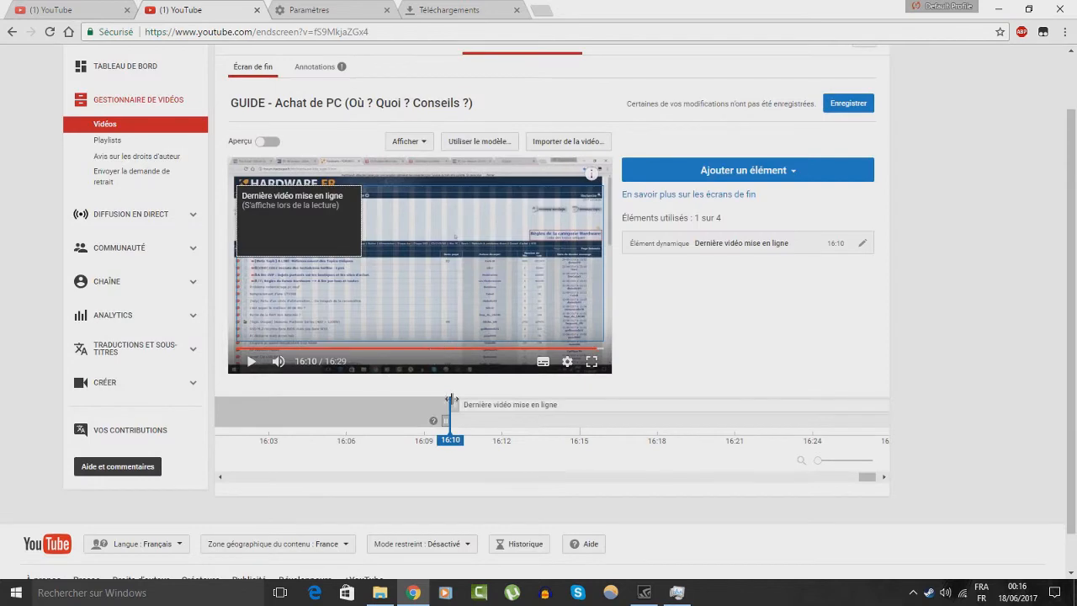
{"action": "left_click", "coordinate": [861, 243]}
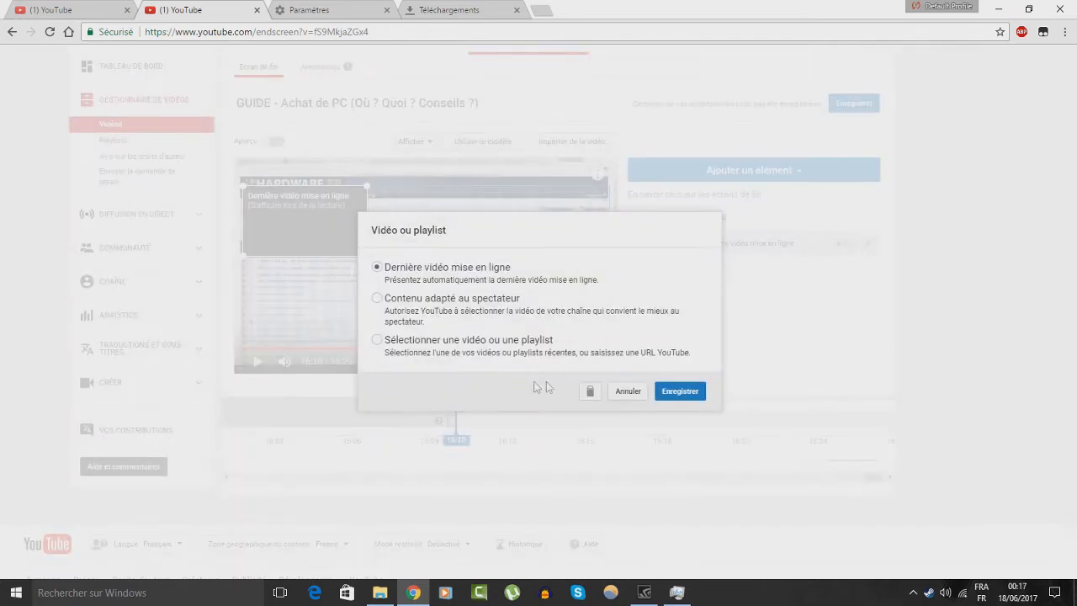
{"action": "left_click", "coordinate": [590, 391]}
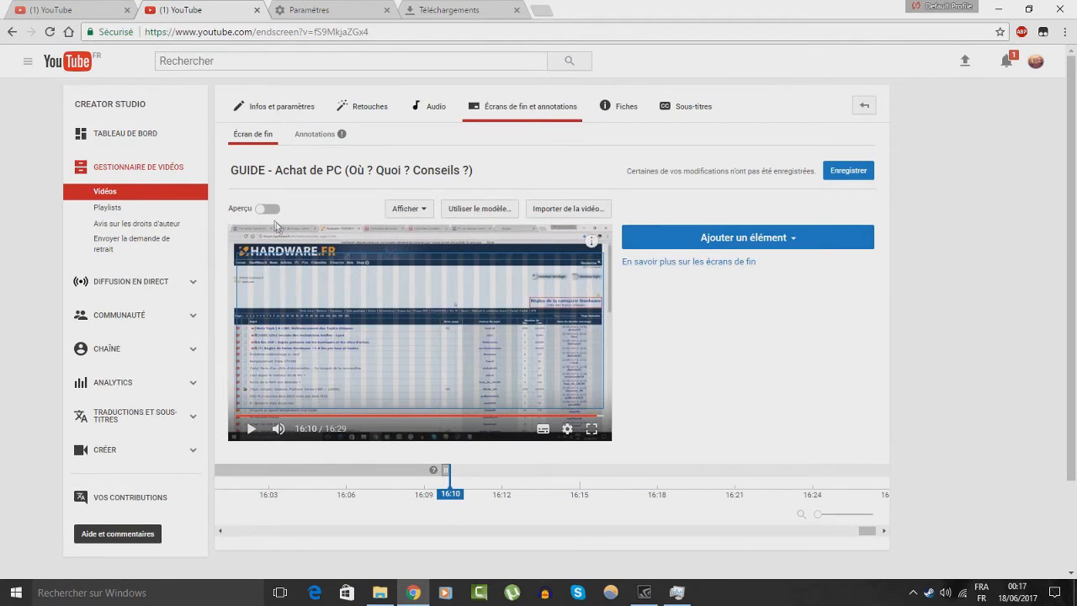
- Briefly toggle the end-screen preview and mute the video player
{"action": "left_click", "coordinate": [268, 211]}
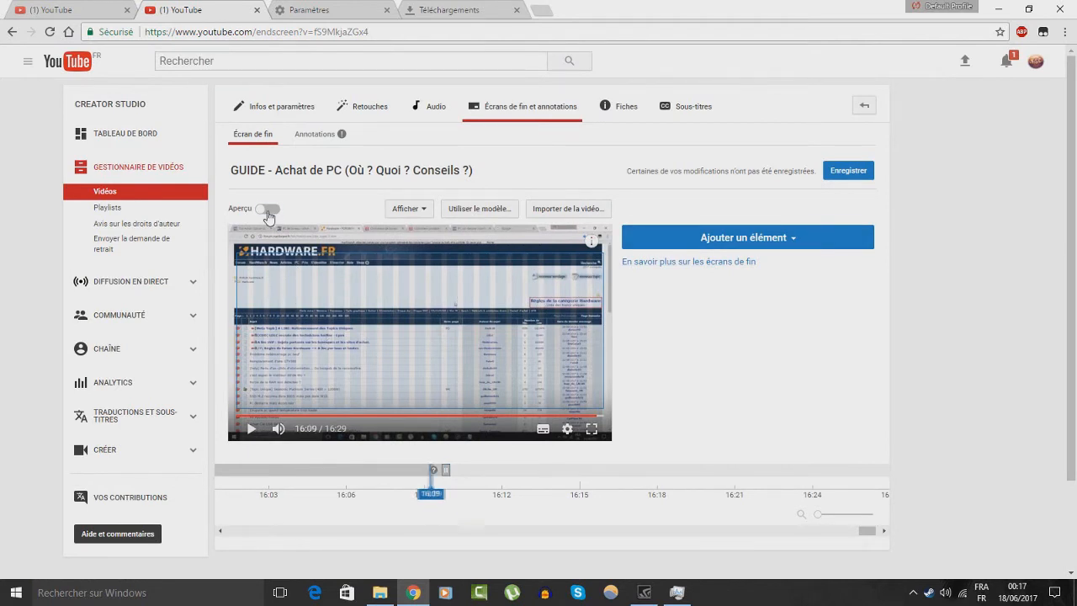
{"action": "left_click", "coordinate": [269, 214]}
{"action": "left_click", "coordinate": [269, 214]}
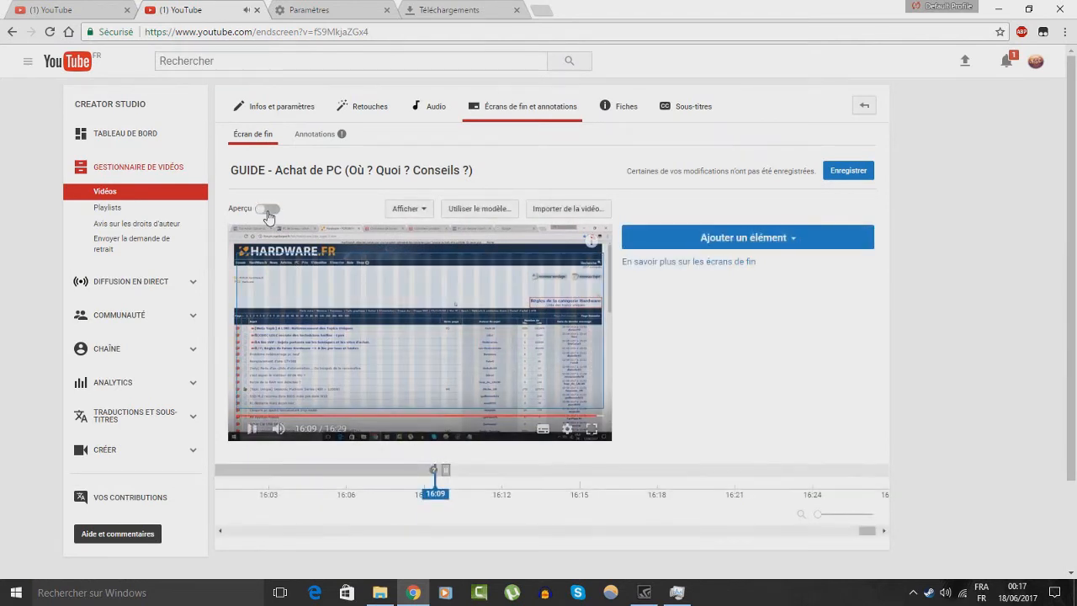
{"action": "left_click", "coordinate": [299, 434]}
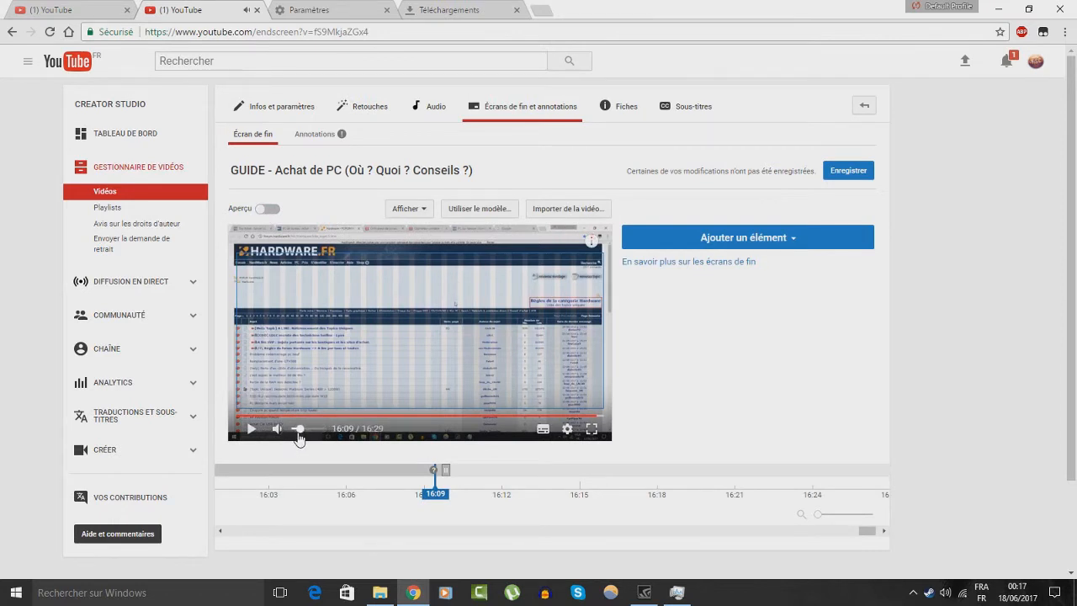
{"action": "left_click", "coordinate": [278, 429]}
- Add a video element that promotes the chosen upload "Tutoriel Adobe Première pro | Comment faire un Accéléré ?"
{"action": "left_click", "coordinate": [784, 244]}
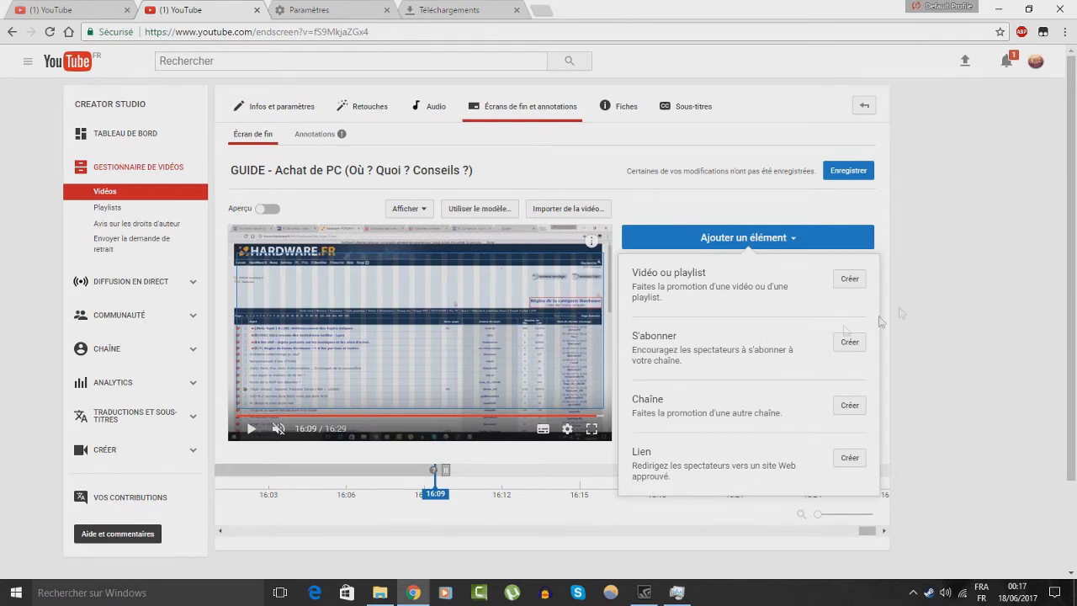
{"action": "left_click", "coordinate": [850, 280]}
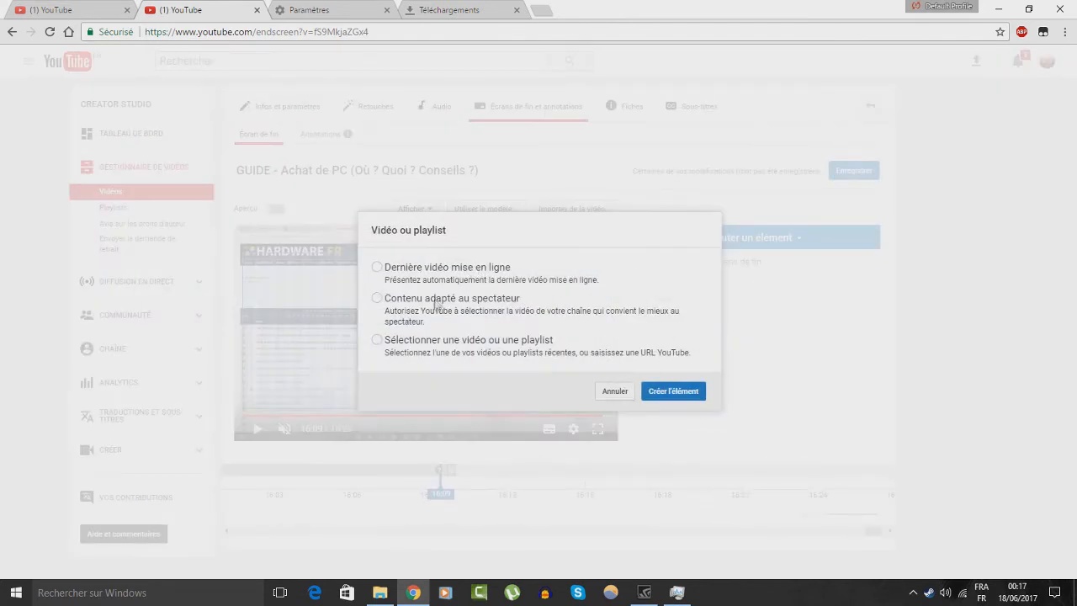
{"action": "left_click", "coordinate": [468, 341]}
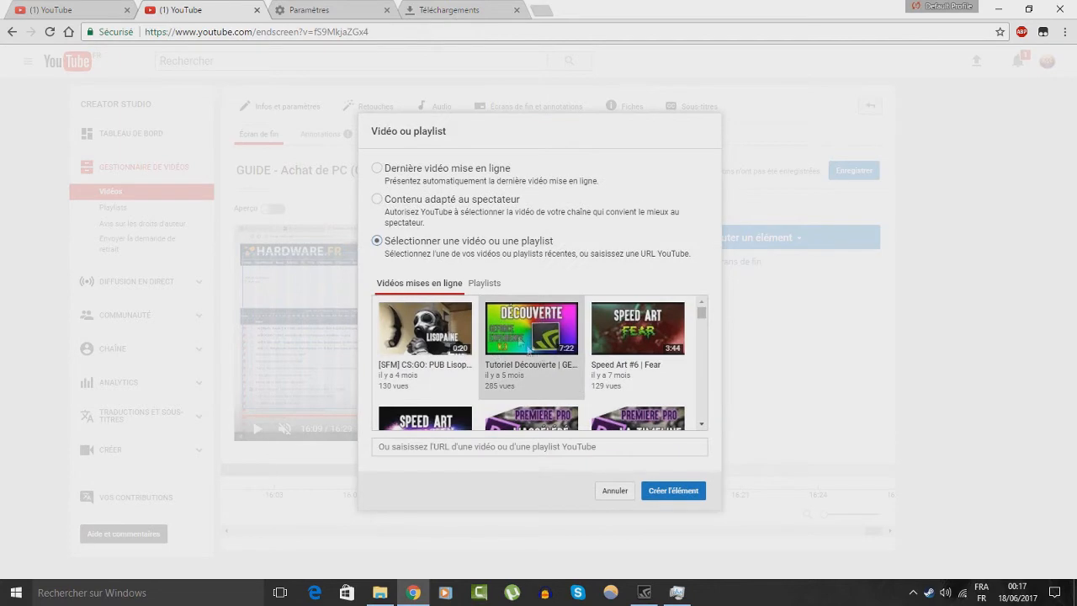
{"action": "scroll", "coordinate": [547, 353], "scroll_direction": "down", "scroll_amount": 5}
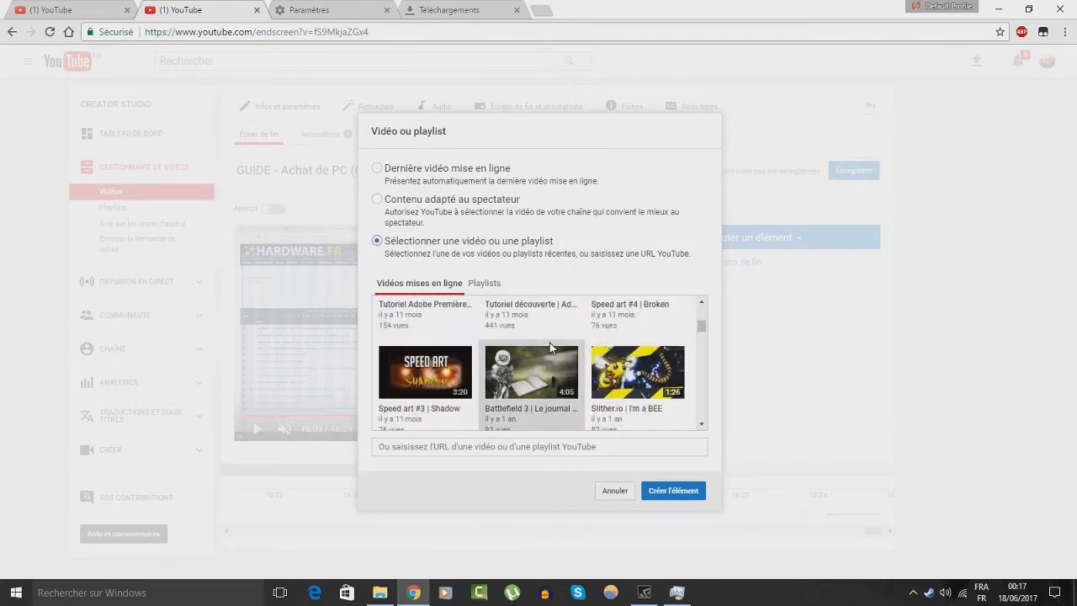
{"action": "scroll", "coordinate": [549, 342], "scroll_direction": "up", "scroll_amount": 3}
{"action": "left_click", "coordinate": [537, 337]}
{"action": "left_click", "coordinate": [688, 490]}
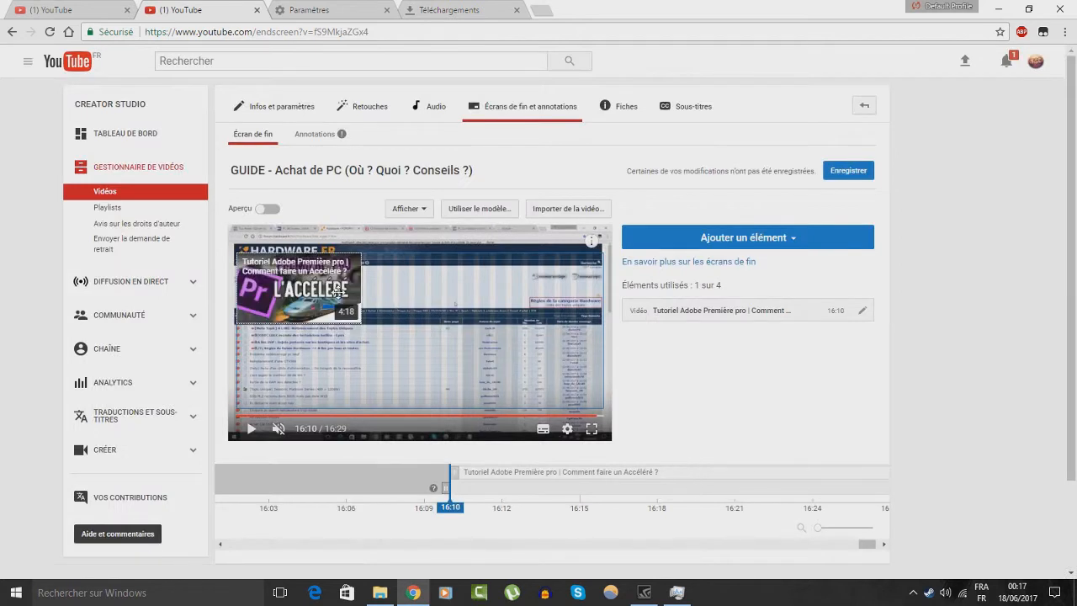
- Enlarge the Adobe Première tutorial element and place it in the upper-left part of the video frame
{"action": "left_click_drag", "start_coordinate": [313, 284], "coordinate": [426, 318]}
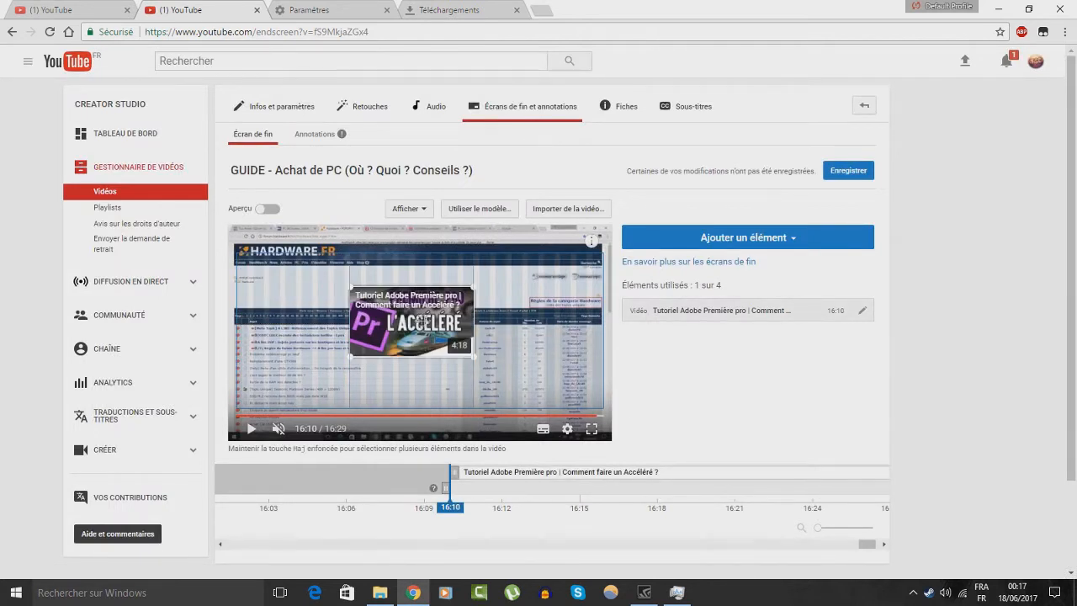
{"action": "left_click_drag", "start_coordinate": [355, 306], "coordinate": [329, 297]}
{"action": "left_click_drag", "start_coordinate": [371, 266], "coordinate": [397, 253]}
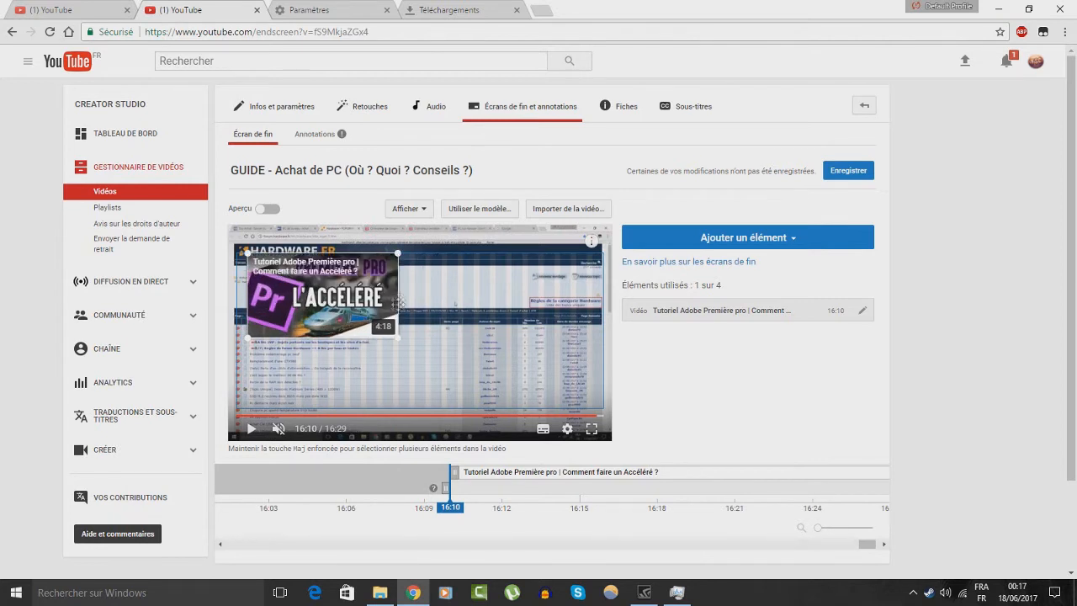
{"action": "left_click_drag", "start_coordinate": [343, 306], "coordinate": [360, 330]}
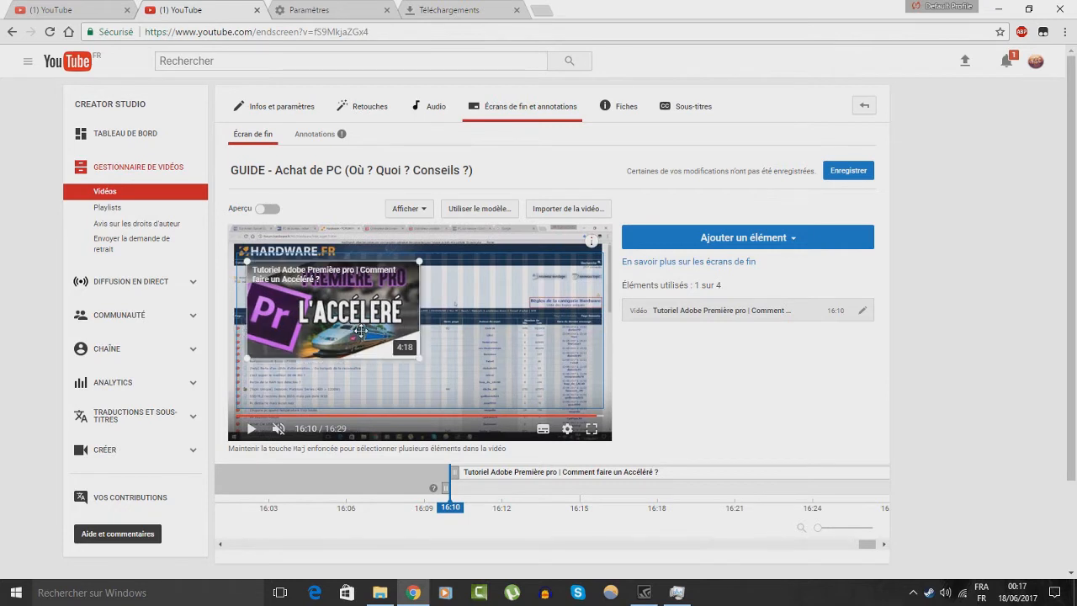
- Add a subscribe element and place it in the lower-right corner of the video frame, clear of the tutorial element
{"action": "left_click", "coordinate": [791, 242]}
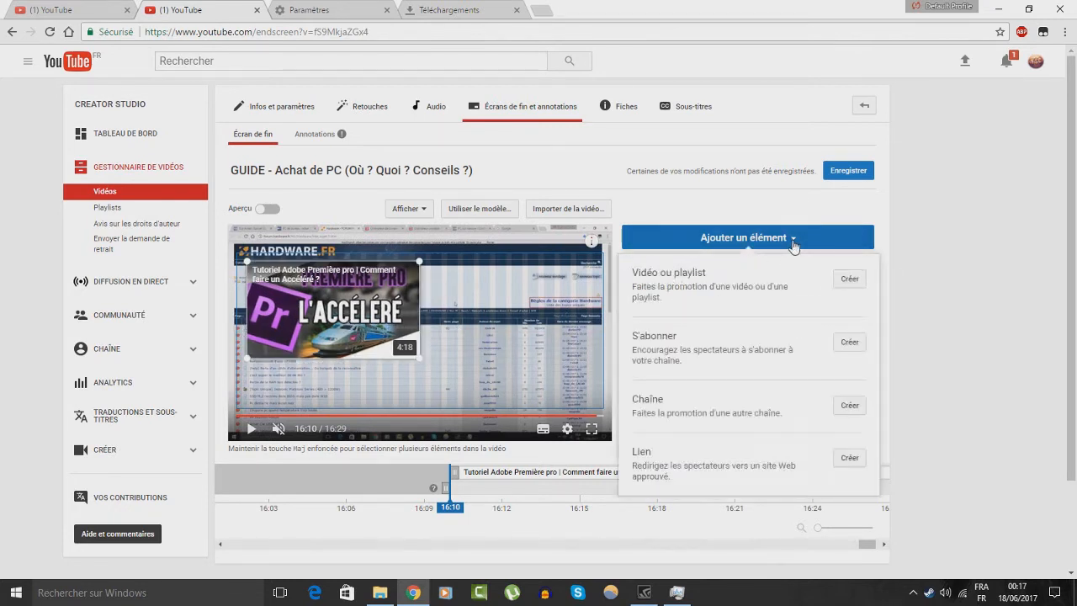
{"action": "left_click", "coordinate": [843, 345]}
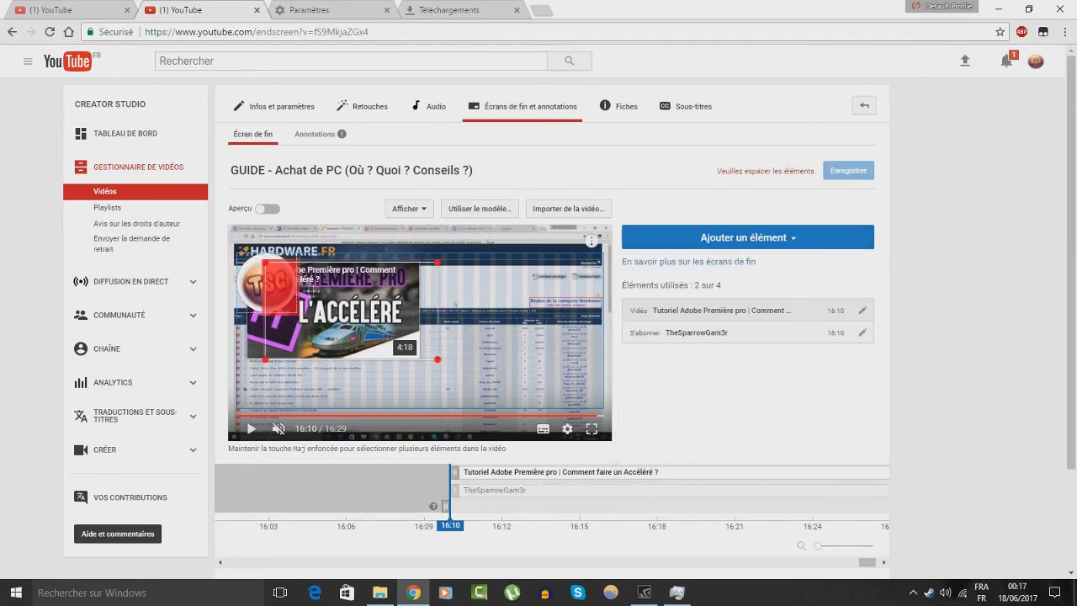
{"action": "left_click_drag", "start_coordinate": [313, 292], "coordinate": [353, 297]}
{"action": "left_click_drag", "start_coordinate": [277, 280], "coordinate": [279, 371]}
{"action": "left_click_drag", "start_coordinate": [360, 311], "coordinate": [308, 302]}
{"action": "left_click_drag", "start_coordinate": [473, 378], "coordinate": [477, 309]}
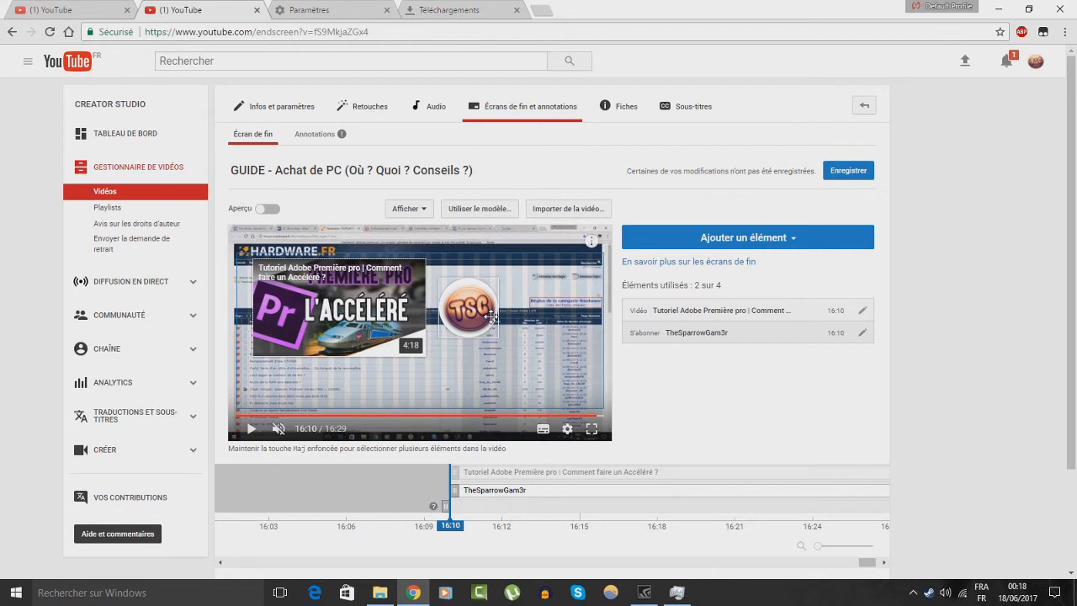
{"action": "left_click_drag", "start_coordinate": [491, 321], "coordinate": [596, 385]}
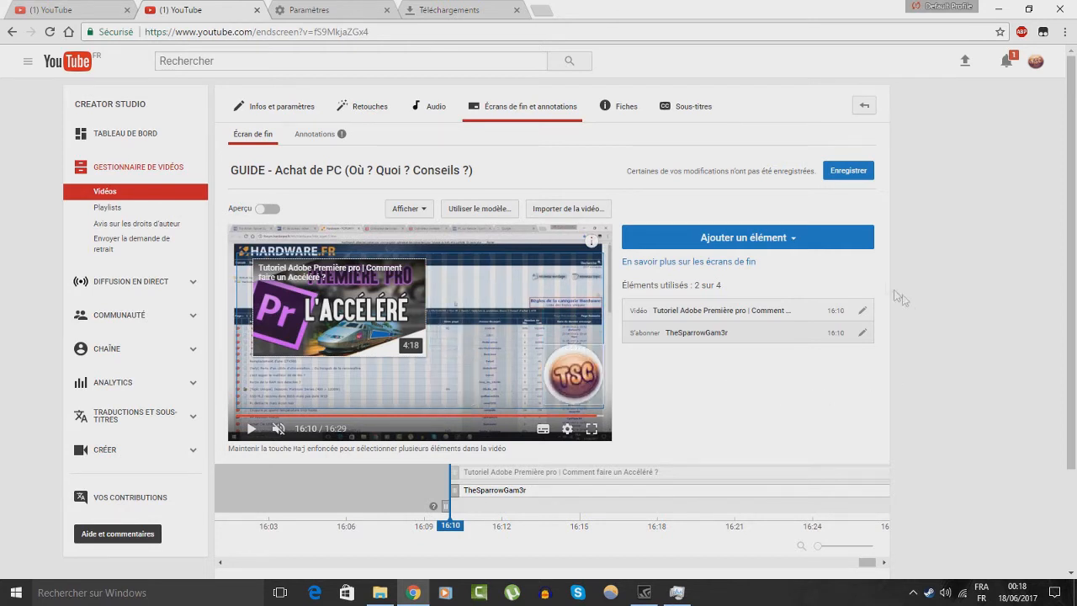
- Examine the creation forms for the channel and link elements without adding either one
{"action": "left_click", "coordinate": [845, 240]}
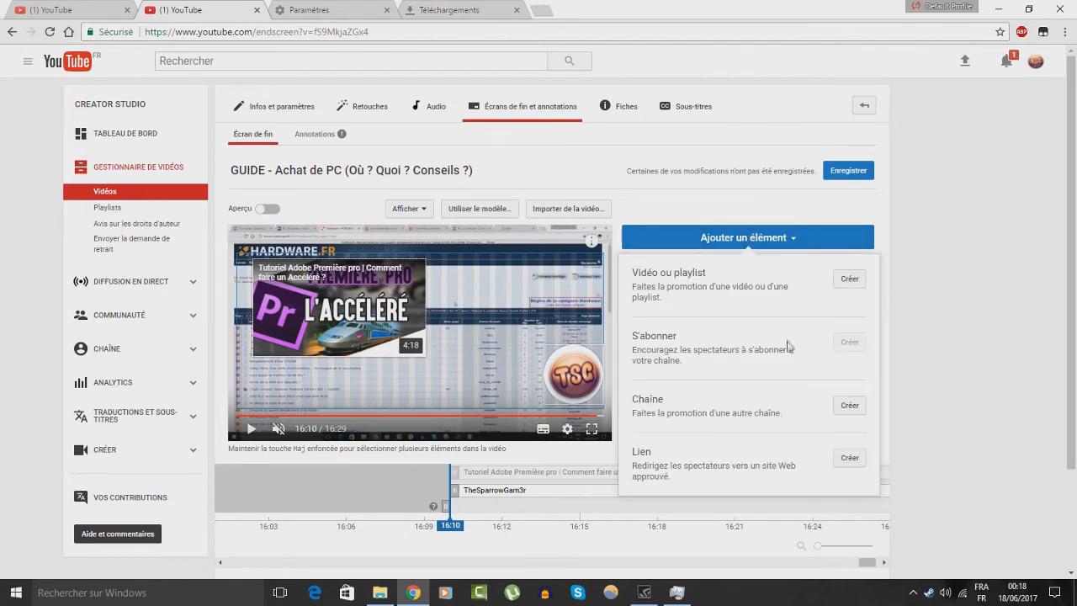
{"action": "left_click", "coordinate": [846, 407]}
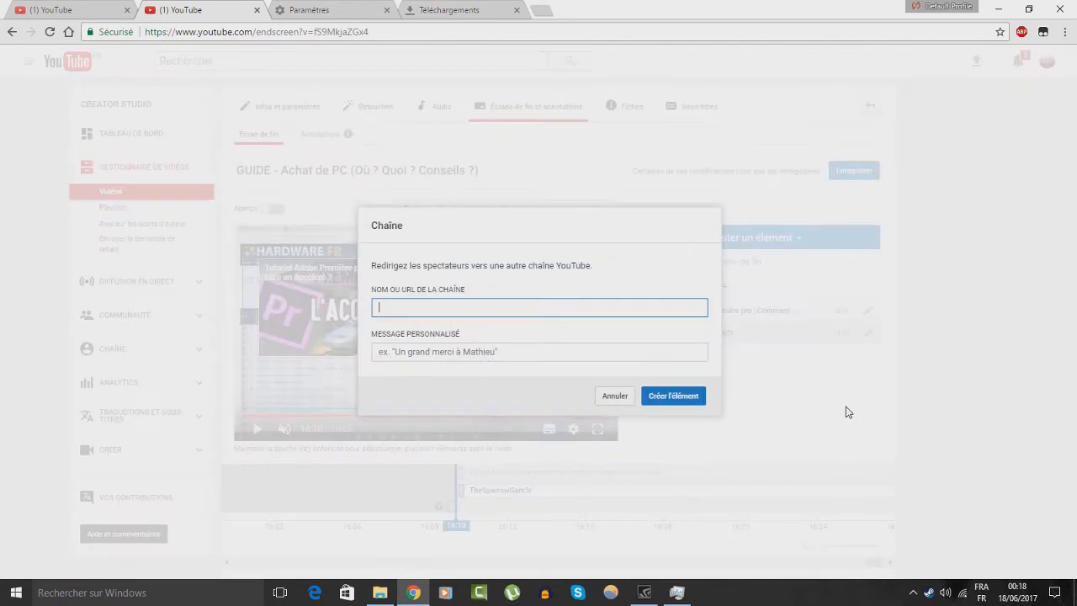
{"action": "left_click", "coordinate": [508, 356]}
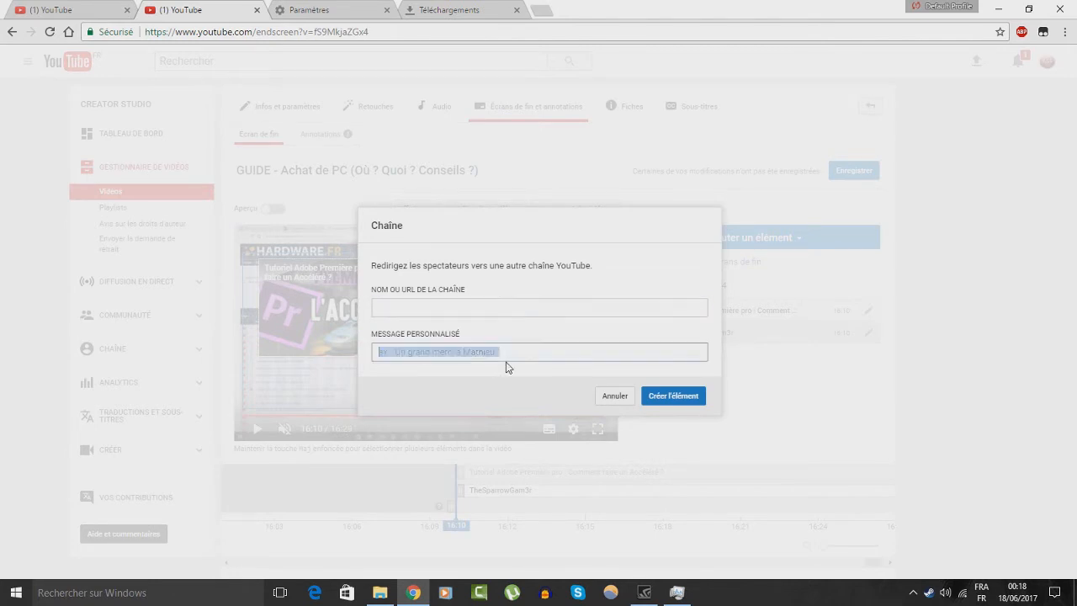
{"action": "left_click", "coordinate": [614, 396]}
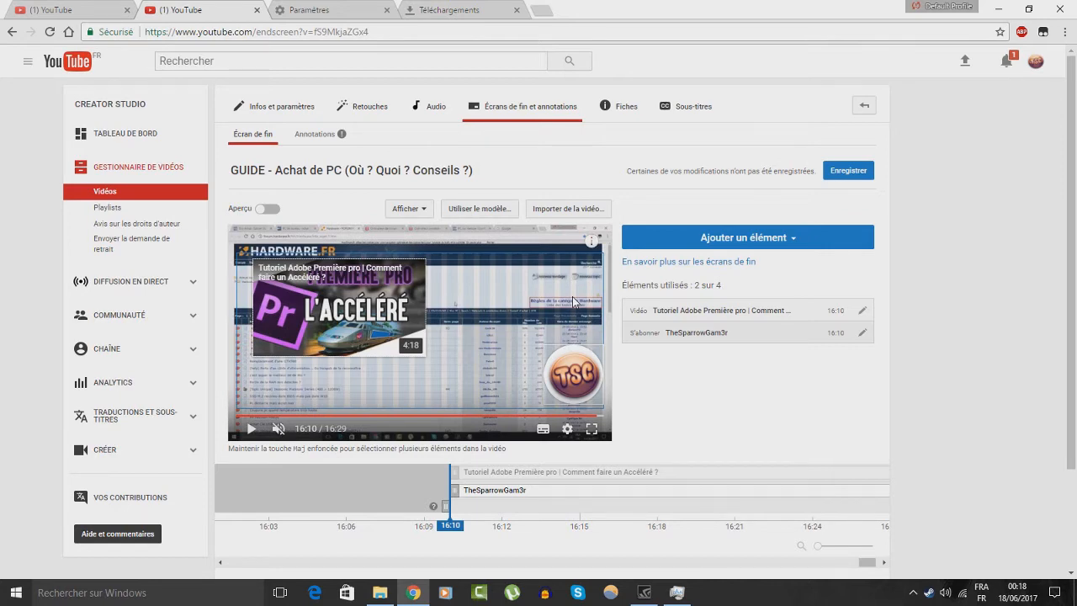
{"action": "left_click", "coordinate": [782, 243]}
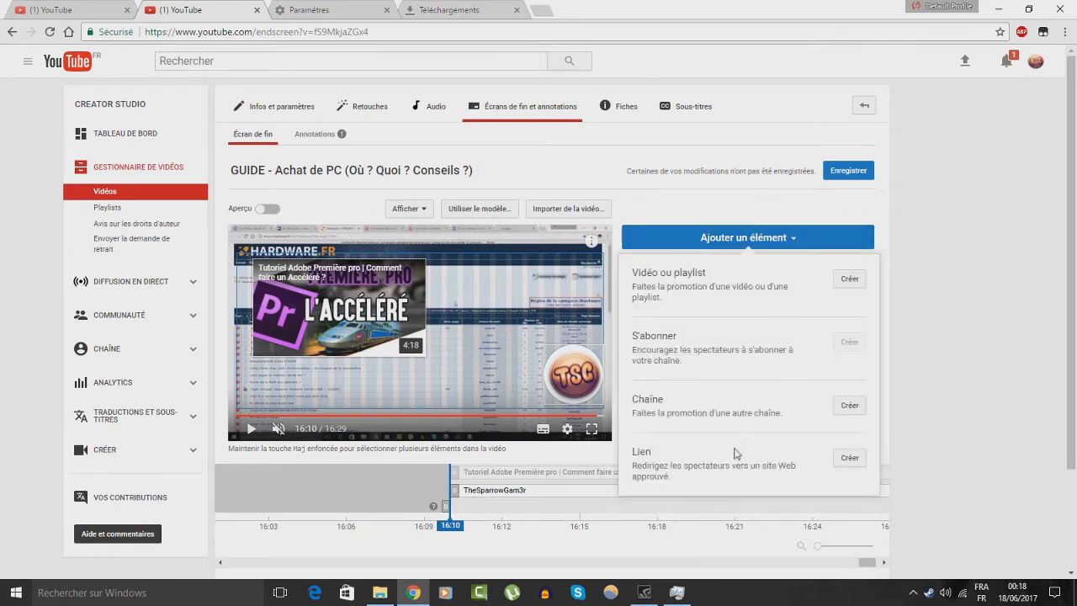
{"action": "left_click", "coordinate": [845, 458]}
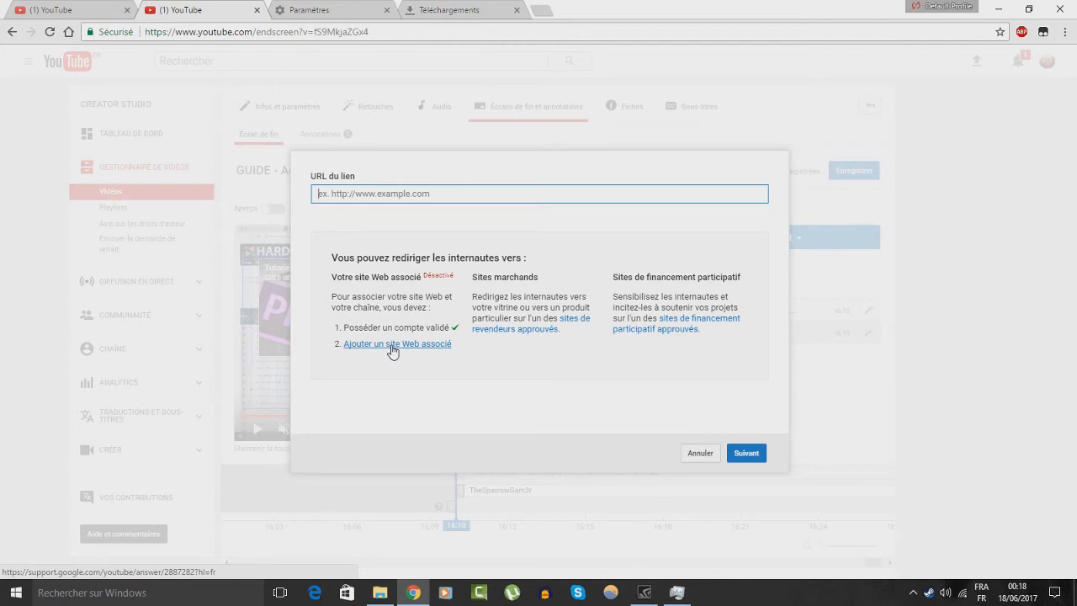
{"action": "left_click", "coordinate": [699, 453]}
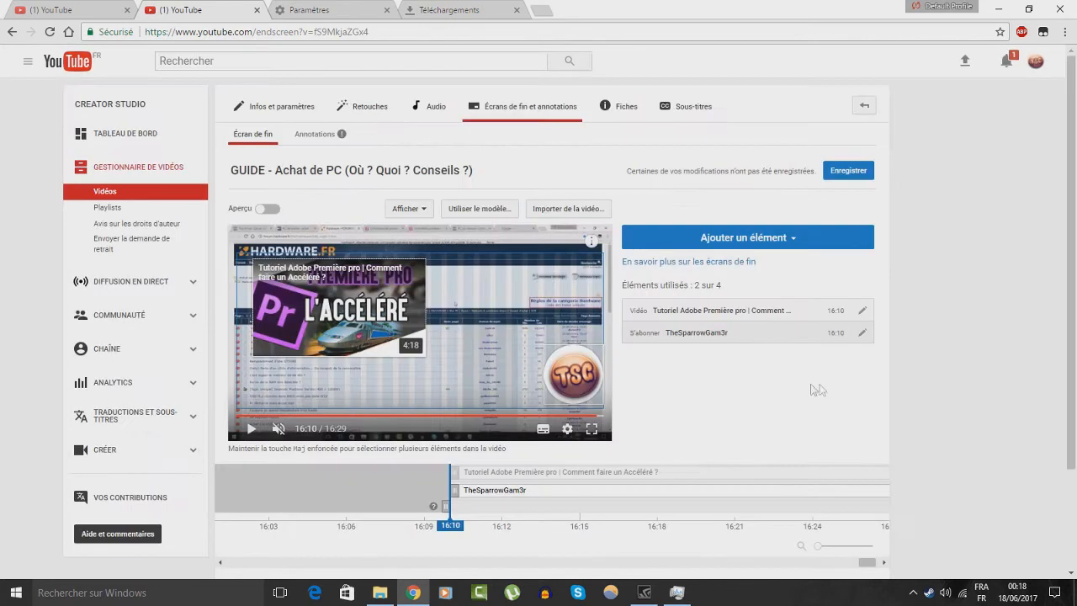
{"action": "left_click", "coordinate": [844, 239]}
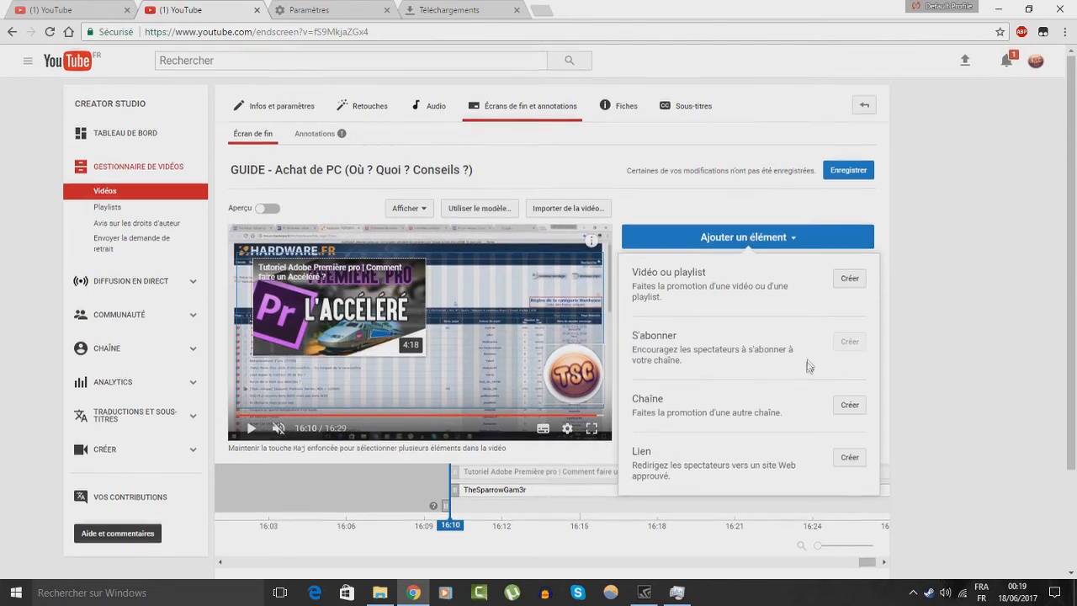
{"action": "scroll", "coordinate": [809, 362], "scroll_direction": "down", "scroll_amount": 2}
{"action": "left_click", "coordinate": [905, 237]}
{"action": "scroll", "coordinate": [903, 238], "scroll_direction": "up", "scroll_amount": 2}
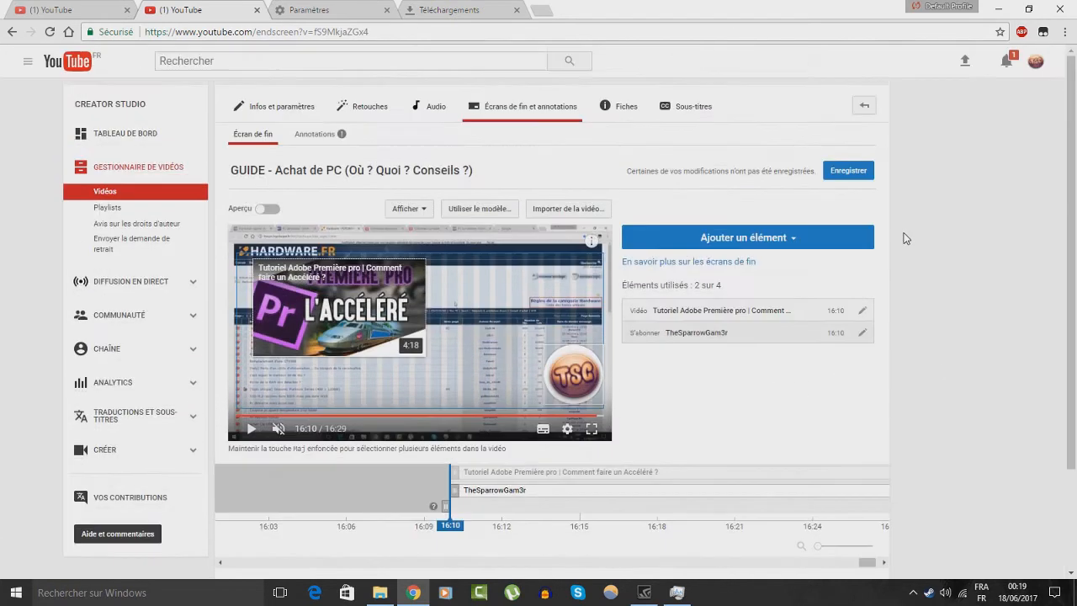
- Replace the current end screen with the YouTube template that has two lower-corner videos and a subscribe circle centred between them
{"action": "left_click", "coordinate": [477, 210]}
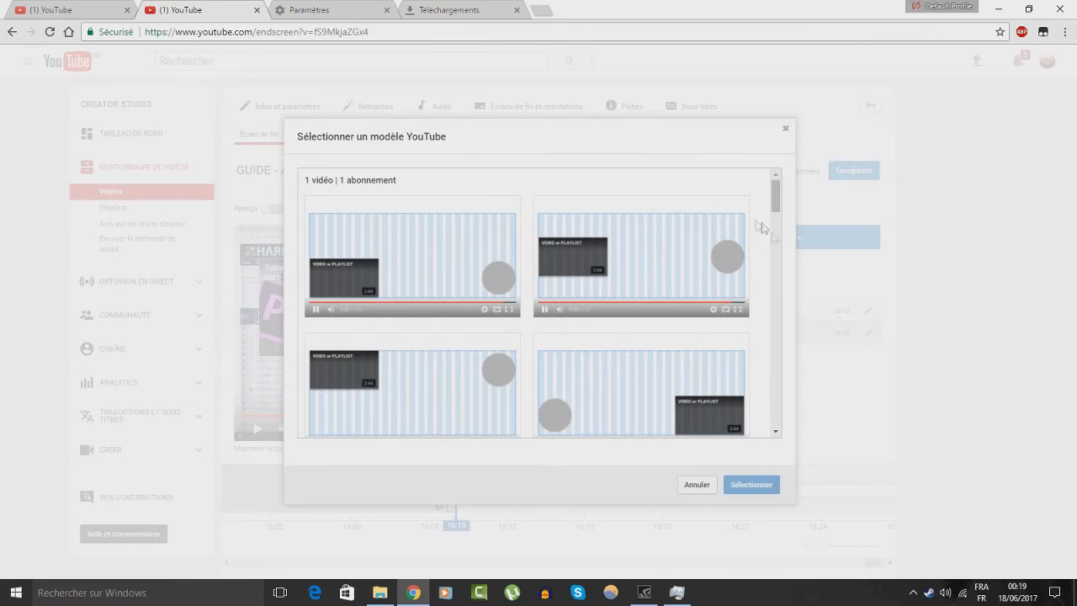
{"action": "scroll", "coordinate": [640, 241], "scroll_direction": "down", "scroll_amount": 12}
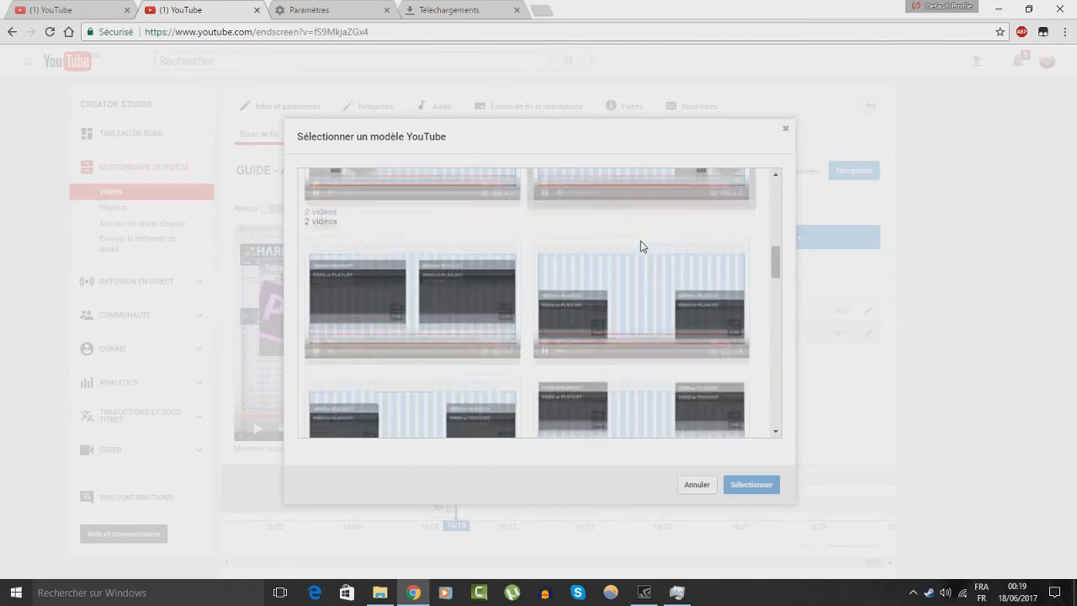
{"action": "scroll", "coordinate": [640, 247], "scroll_direction": "down", "scroll_amount": 8}
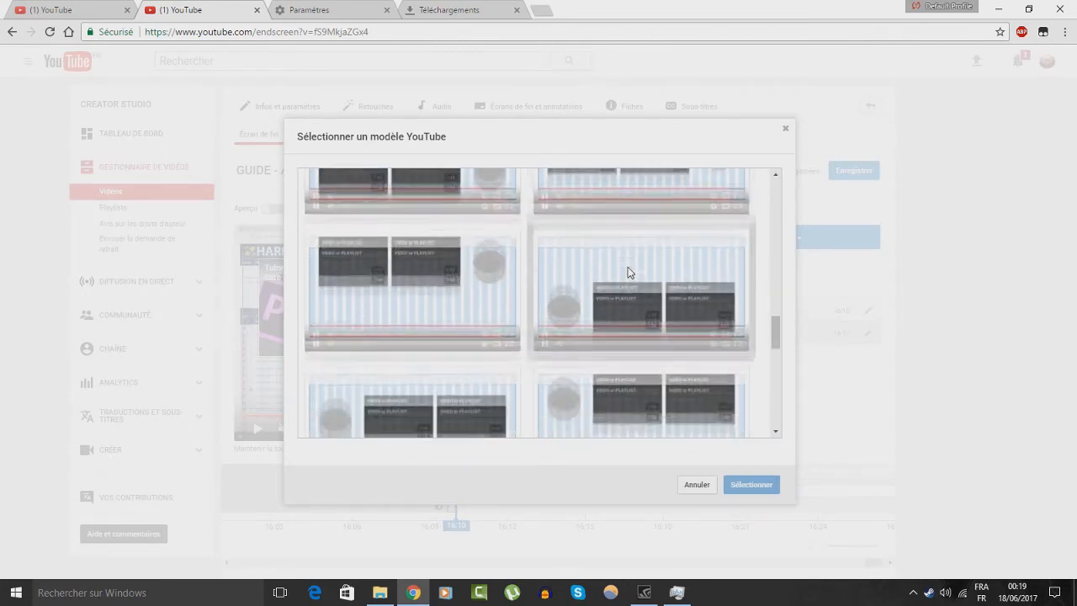
{"action": "scroll", "coordinate": [395, 237], "scroll_direction": "up", "scroll_amount": 1}
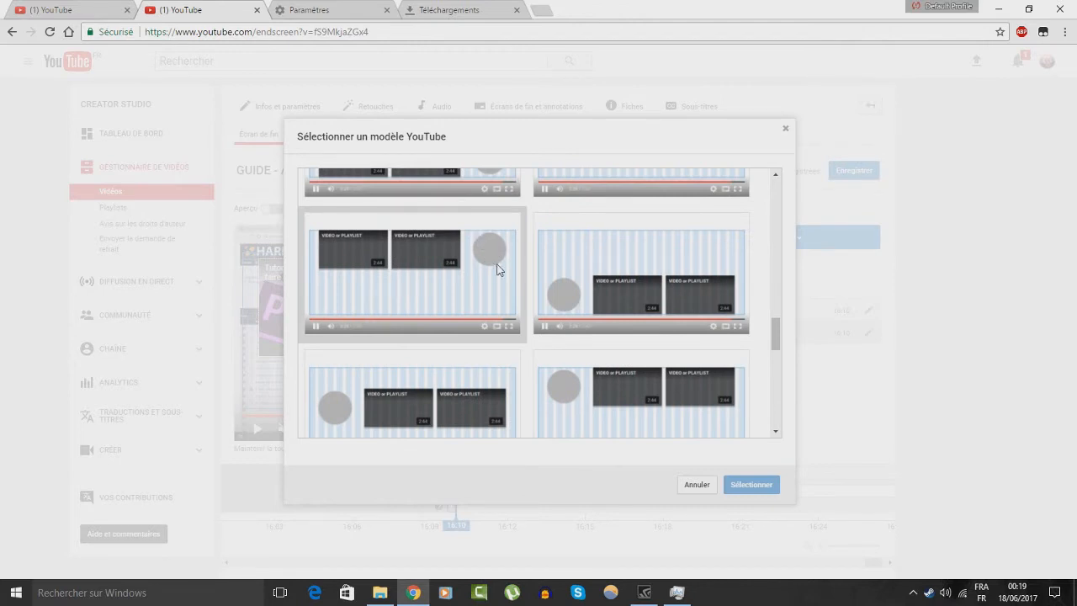
{"action": "scroll", "coordinate": [561, 262], "scroll_direction": "down", "scroll_amount": 3}
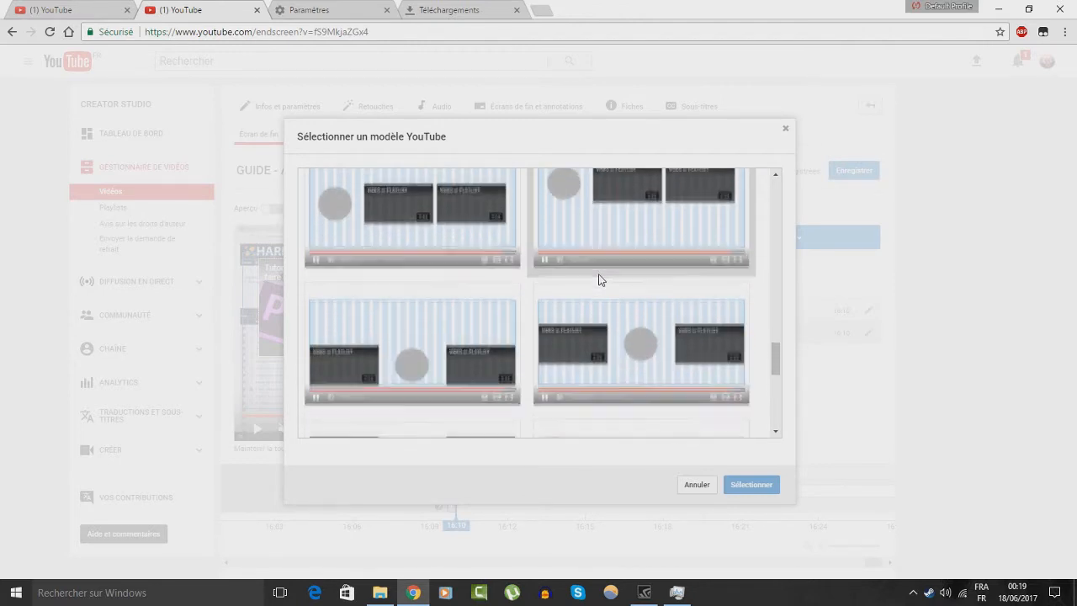
{"action": "scroll", "coordinate": [599, 277], "scroll_direction": "down", "scroll_amount": 1}
{"action": "left_click", "coordinate": [442, 239]}
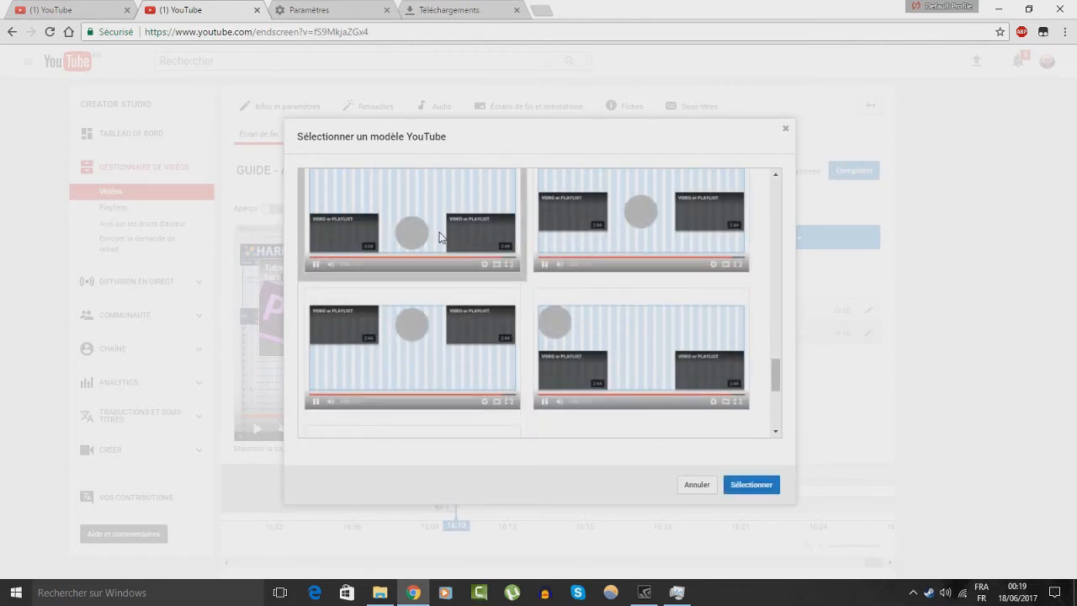
{"action": "left_click", "coordinate": [764, 484]}
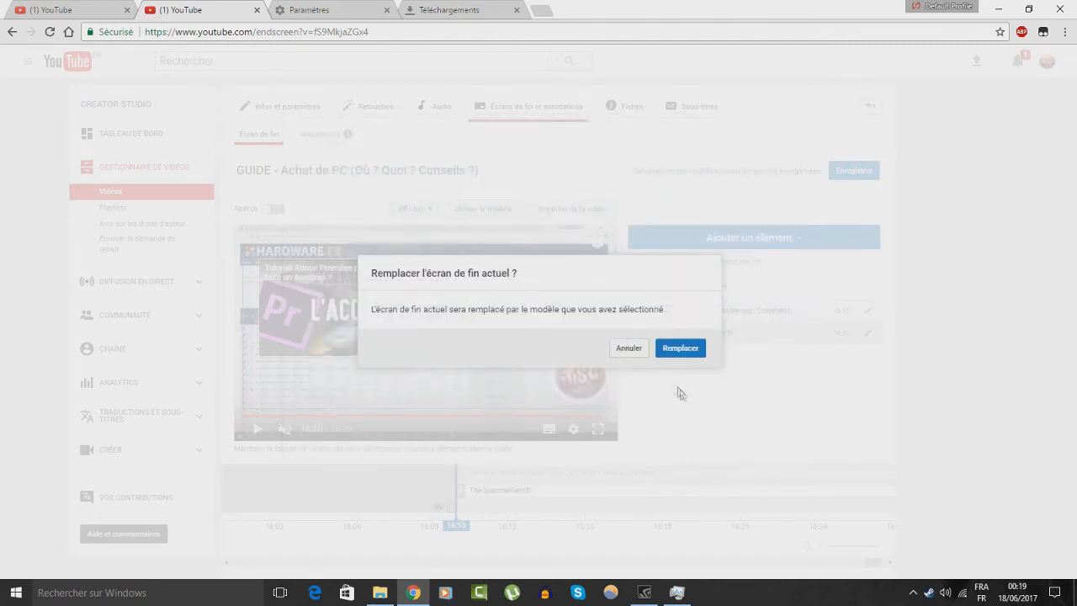
{"action": "left_click", "coordinate": [686, 349]}
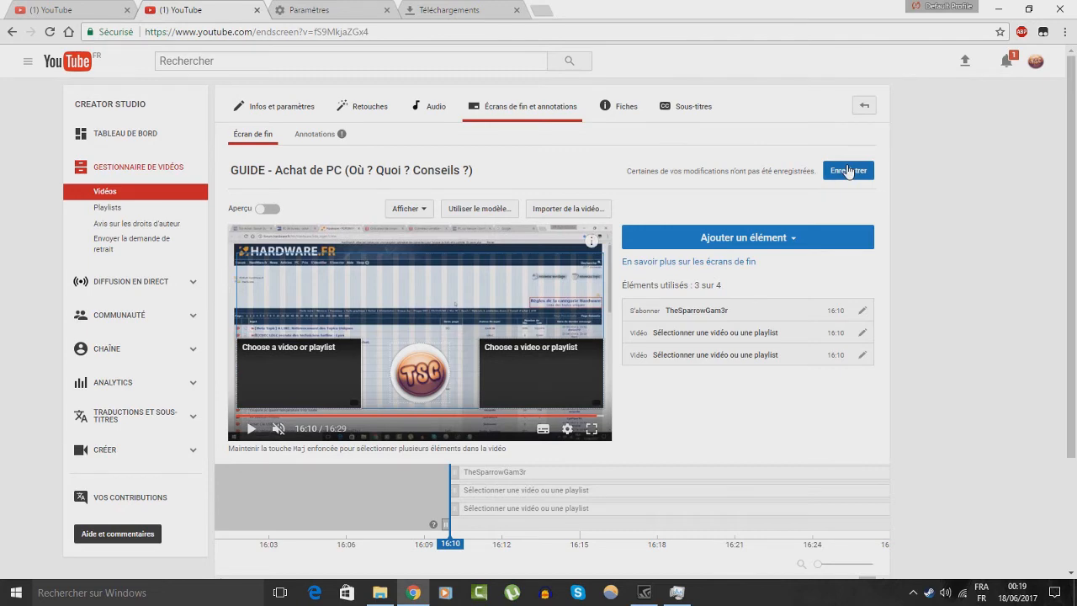
- Leave the end-screen editor without importing an end screen or saving the changes, and open the video's cards page
{"action": "left_click", "coordinate": [588, 208]}
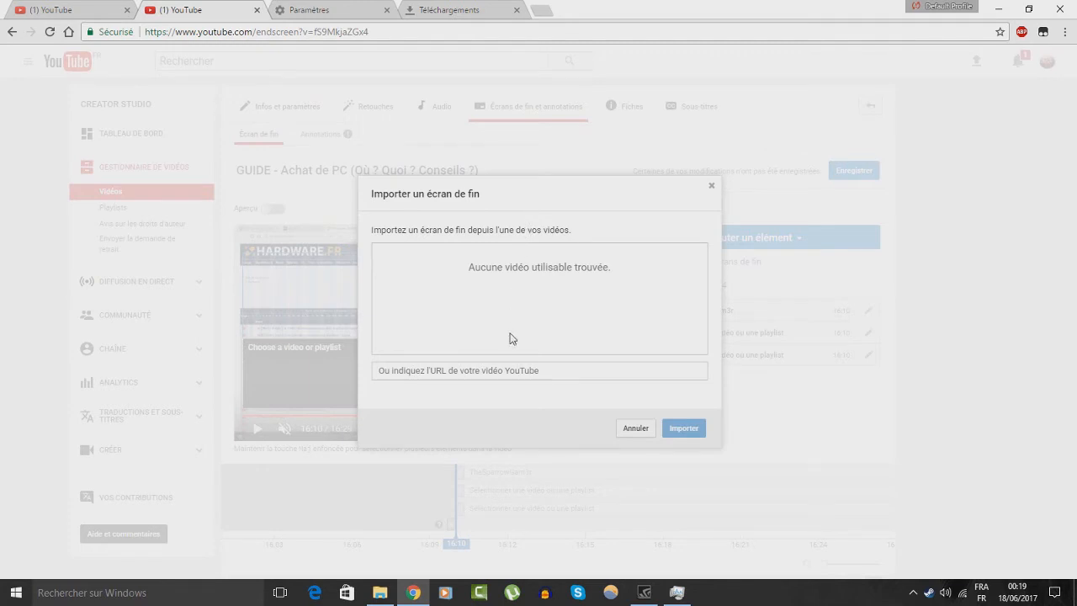
{"action": "left_click", "coordinate": [636, 429]}
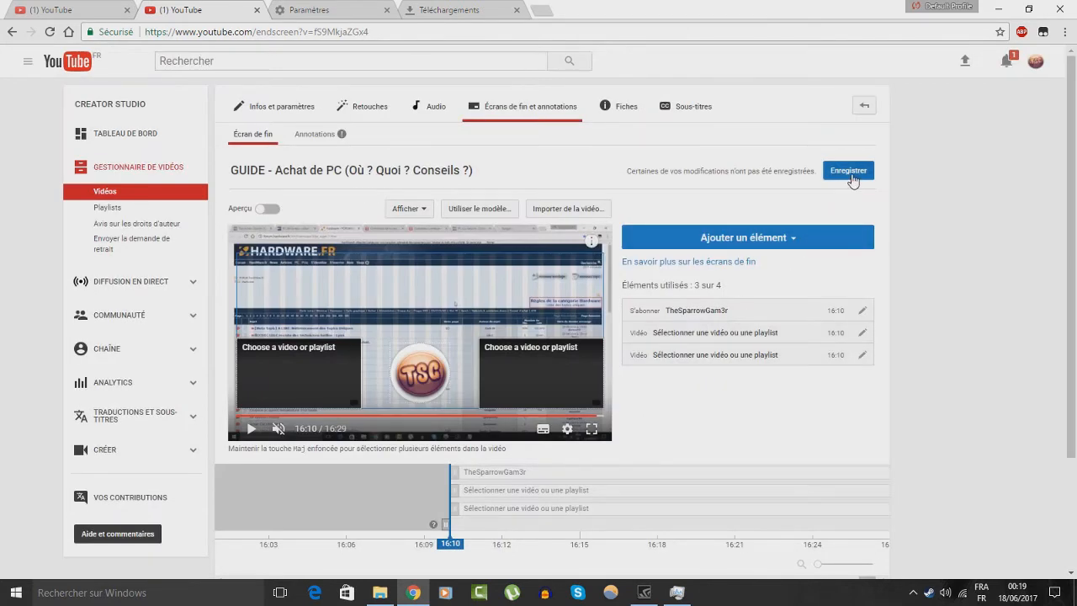
{"action": "left_click", "coordinate": [629, 110]}
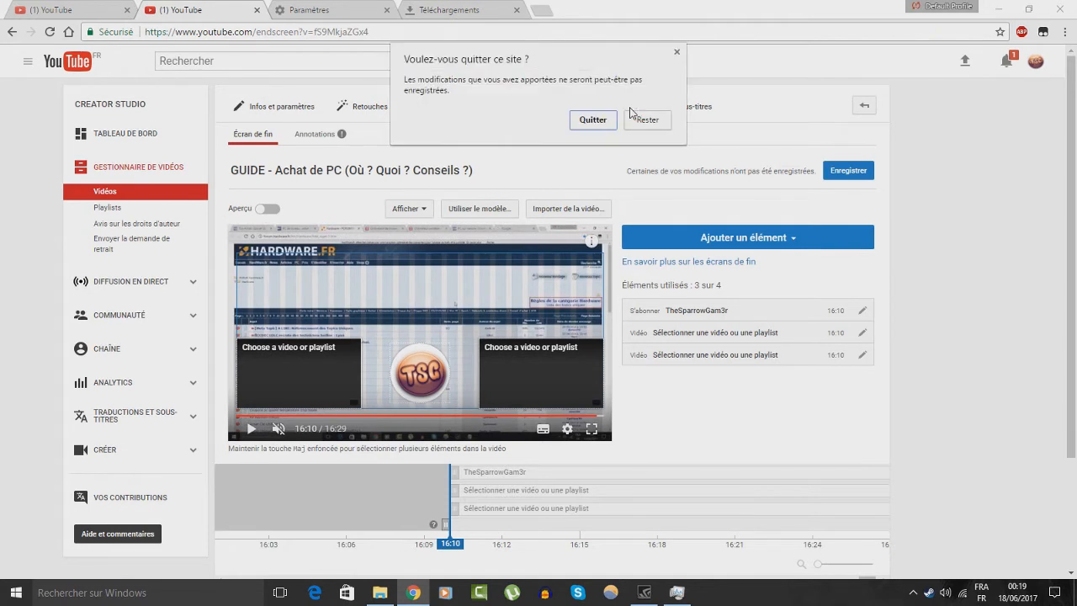
{"action": "left_click", "coordinate": [595, 120]}
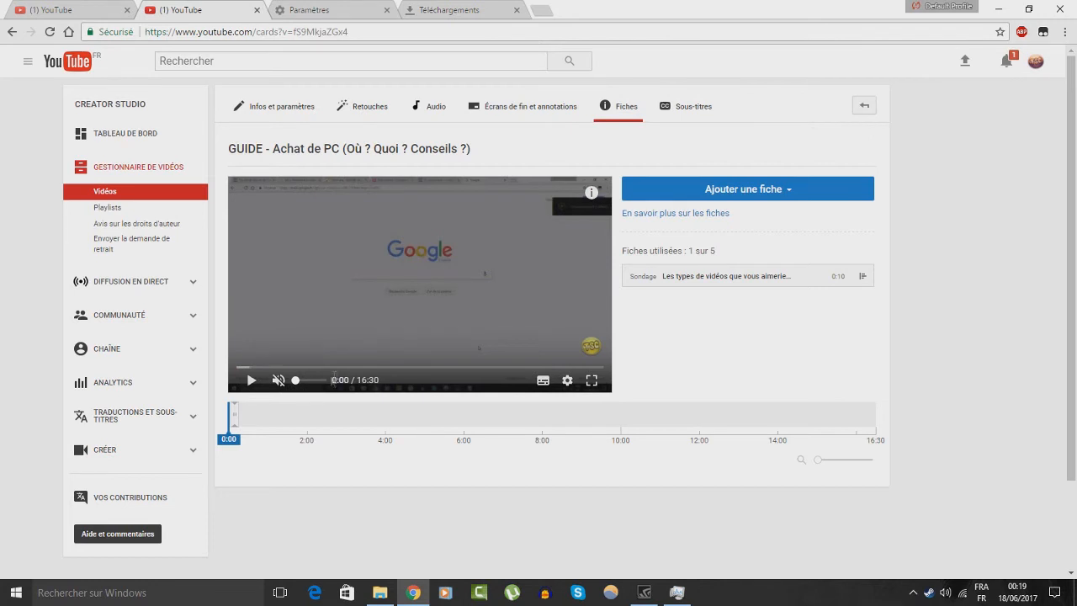
- Examine the existing poll card in the video preview and look over the available card types
{"action": "left_click", "coordinate": [751, 284]}
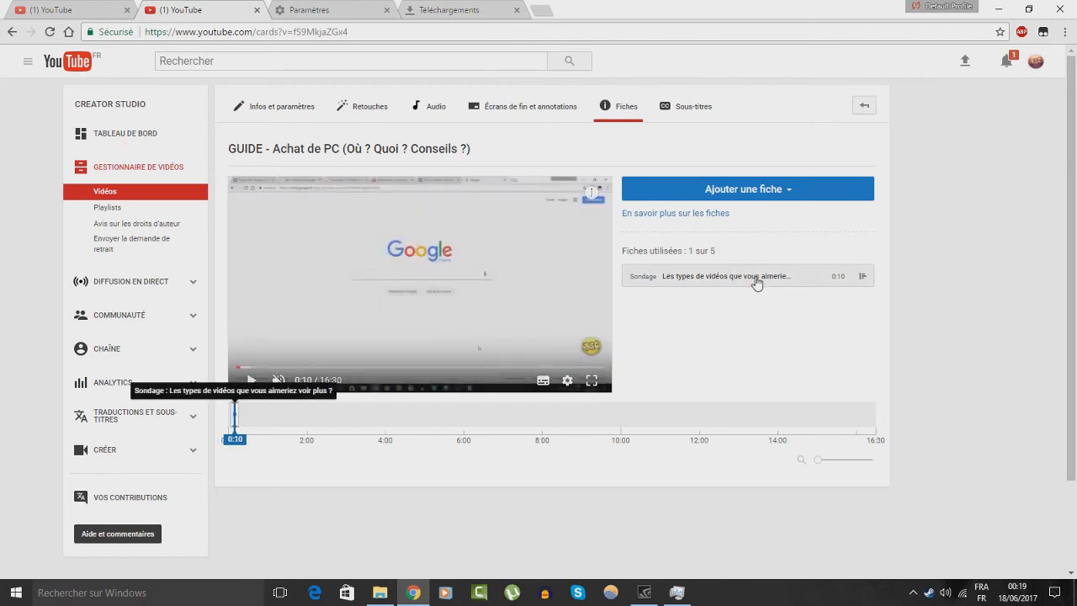
{"action": "left_click", "coordinate": [795, 190]}
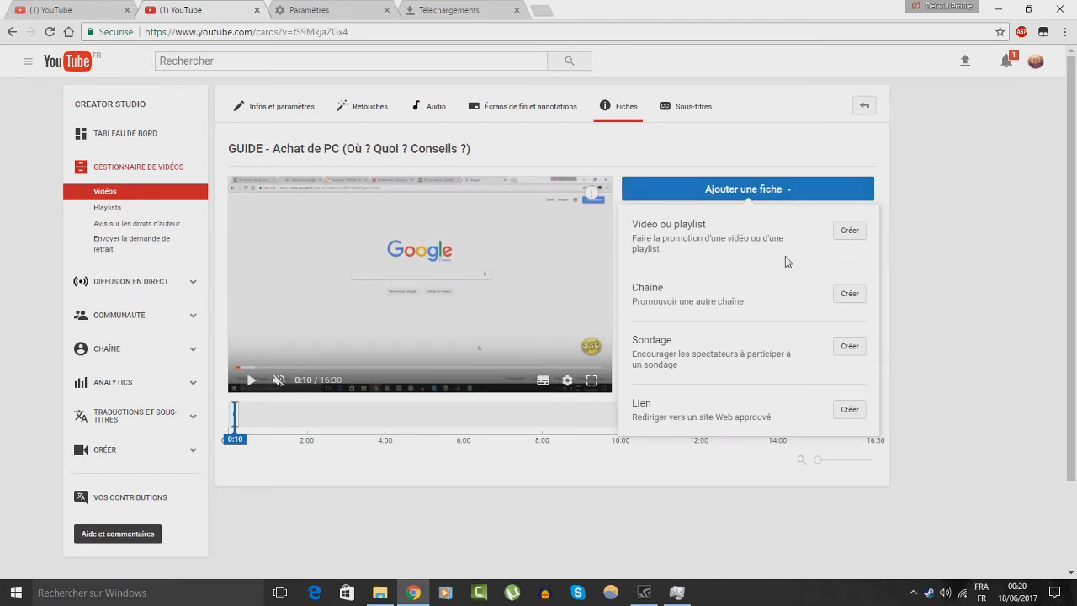
{"action": "left_click", "coordinate": [594, 198]}
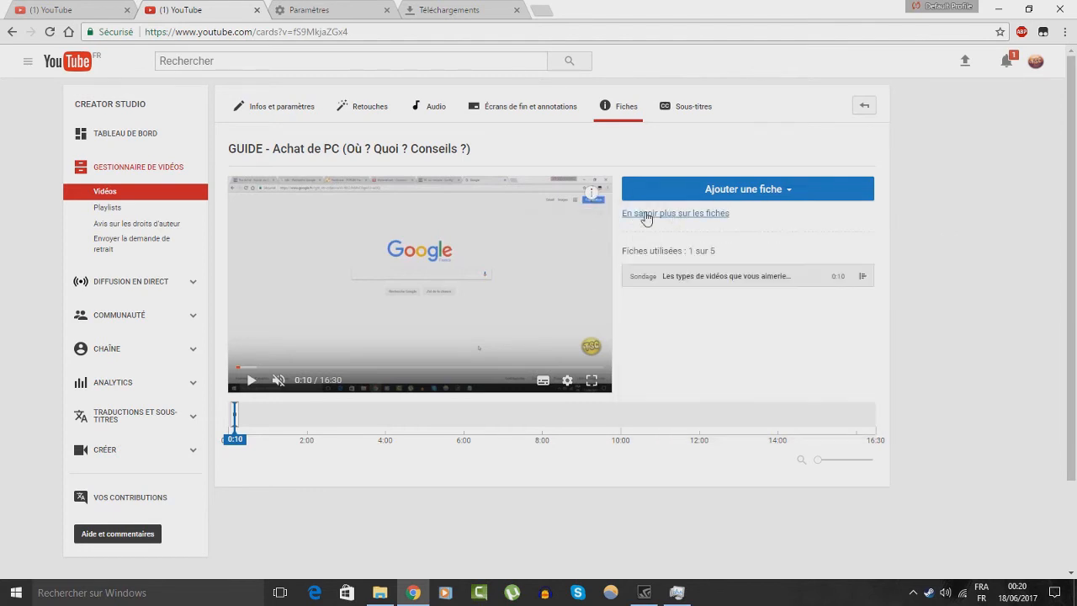
{"action": "left_click", "coordinate": [595, 198]}
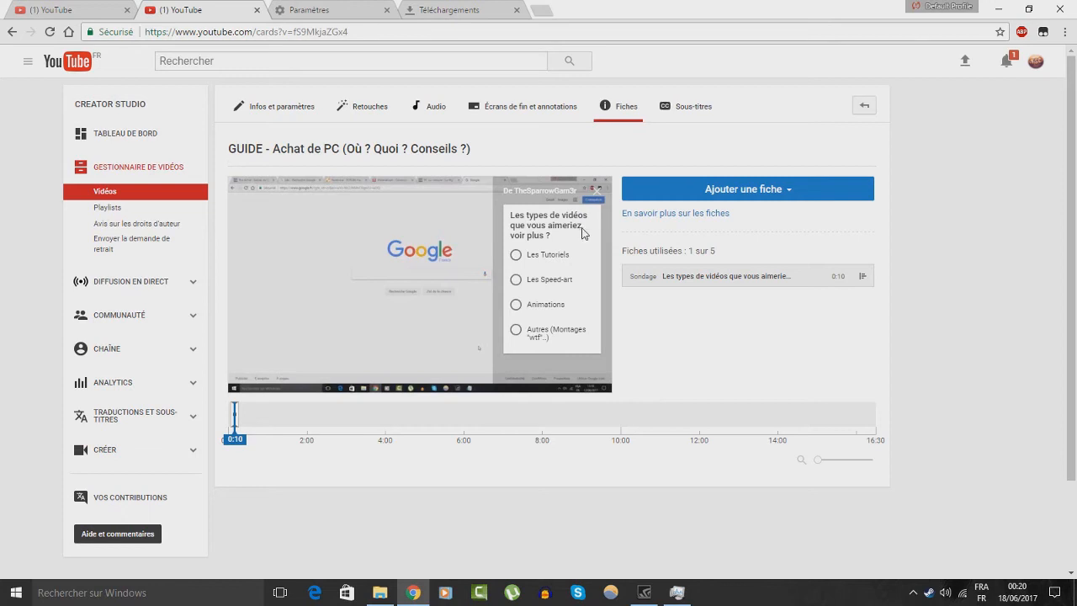
{"action": "left_click", "coordinate": [598, 195]}
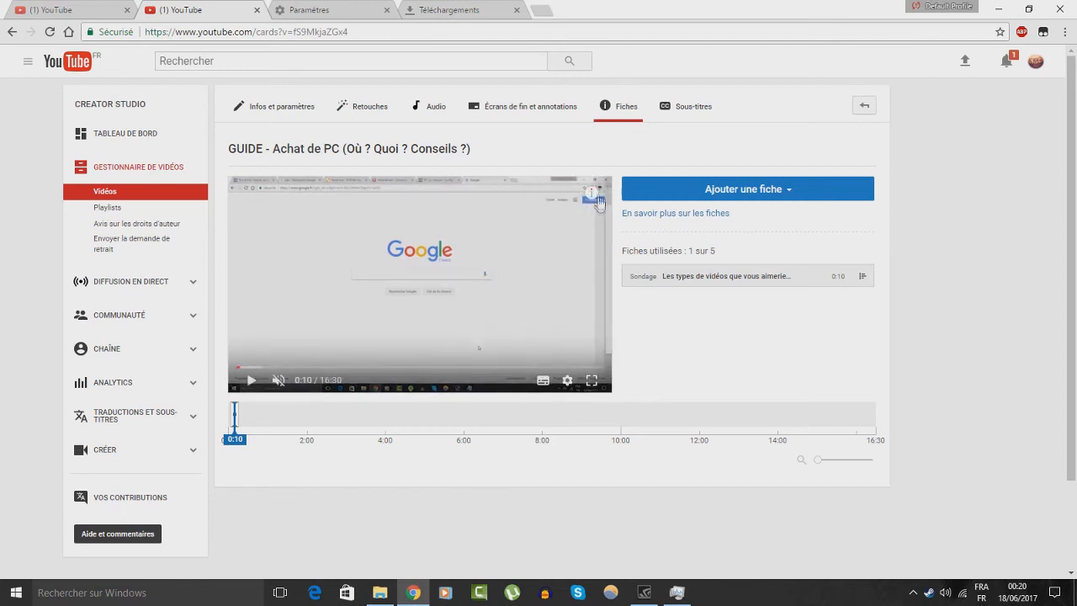
- Add a video card that promotes the upload "Speed Art #6 | Fear"
{"action": "left_click", "coordinate": [761, 190]}
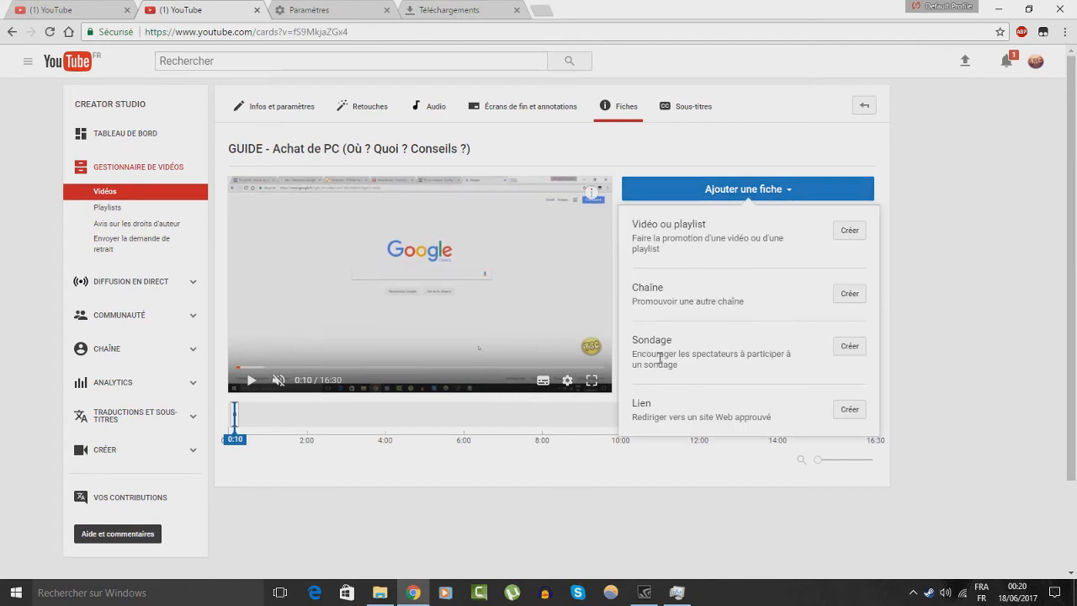
{"action": "left_click", "coordinate": [850, 229]}
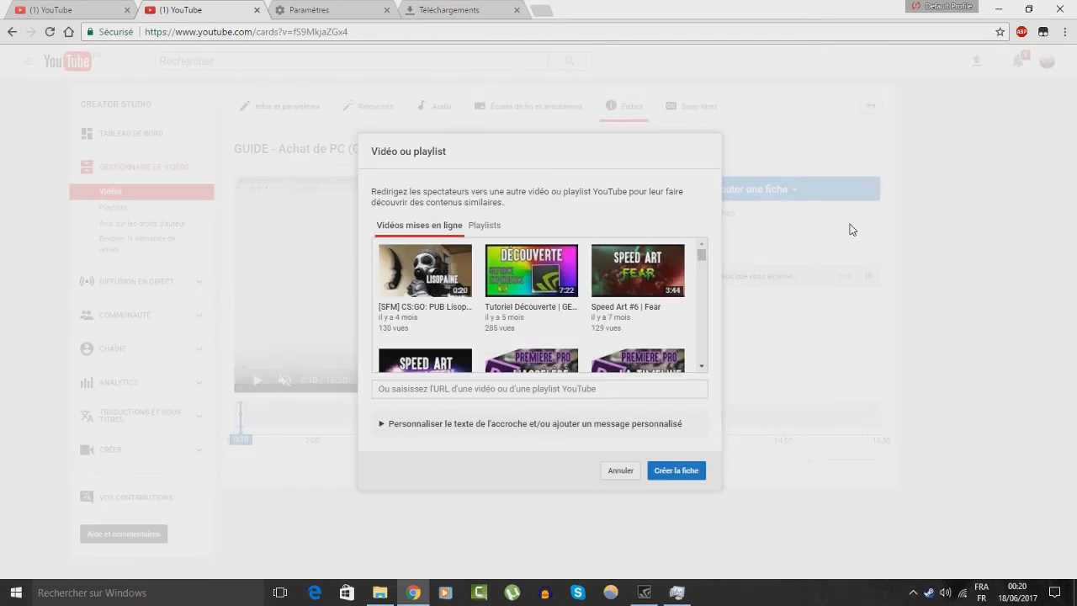
{"action": "left_click", "coordinate": [637, 277]}
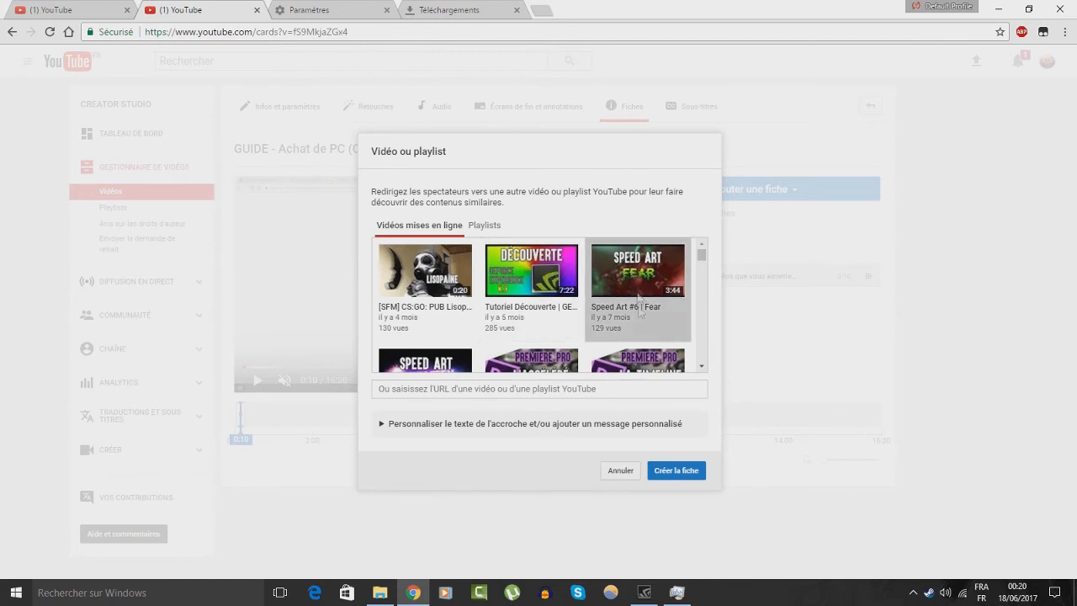
{"action": "left_click", "coordinate": [678, 471]}
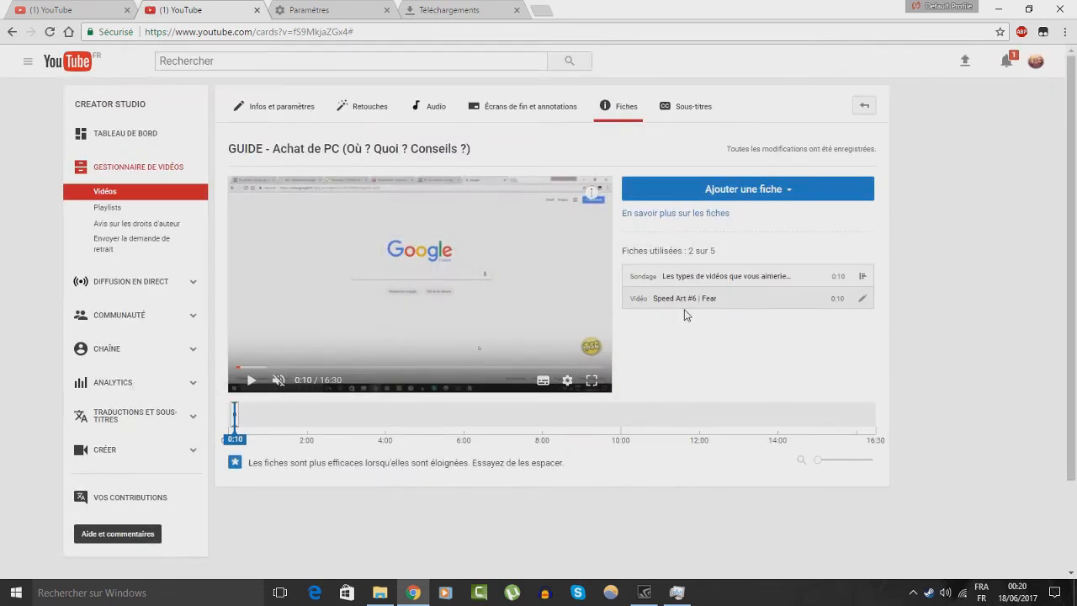
- Preview the poll and Speed Art cards together in the video's card panel
{"action": "left_click", "coordinate": [593, 199]}
{"action": "scroll", "coordinate": [566, 280], "scroll_direction": "down", "scroll_amount": 3}
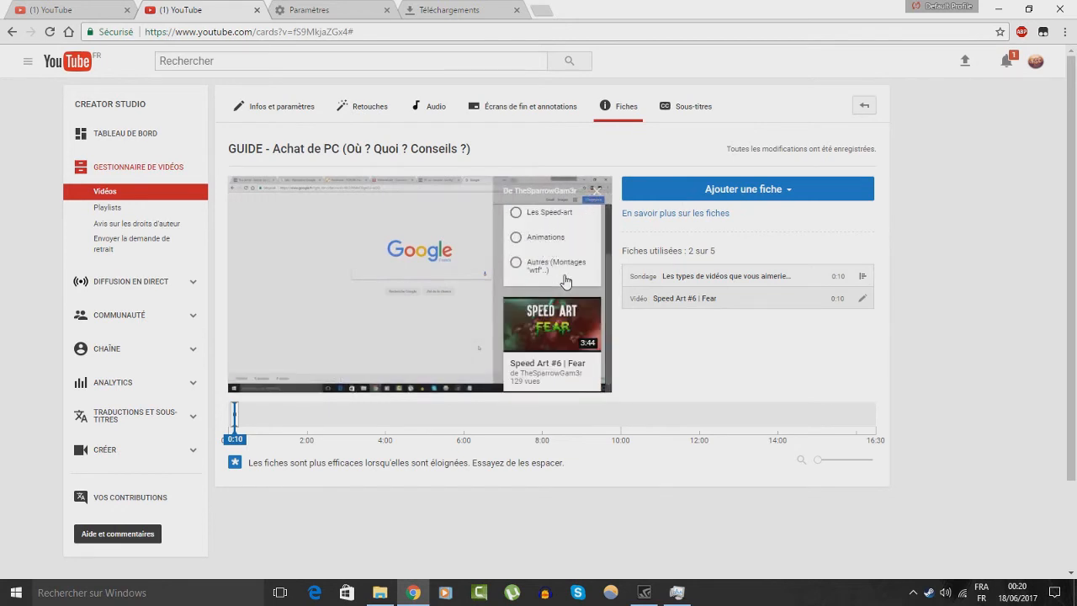
{"action": "scroll", "coordinate": [565, 281], "scroll_direction": "up", "scroll_amount": 3}
{"action": "scroll", "coordinate": [565, 286], "scroll_direction": "down", "scroll_amount": 3}
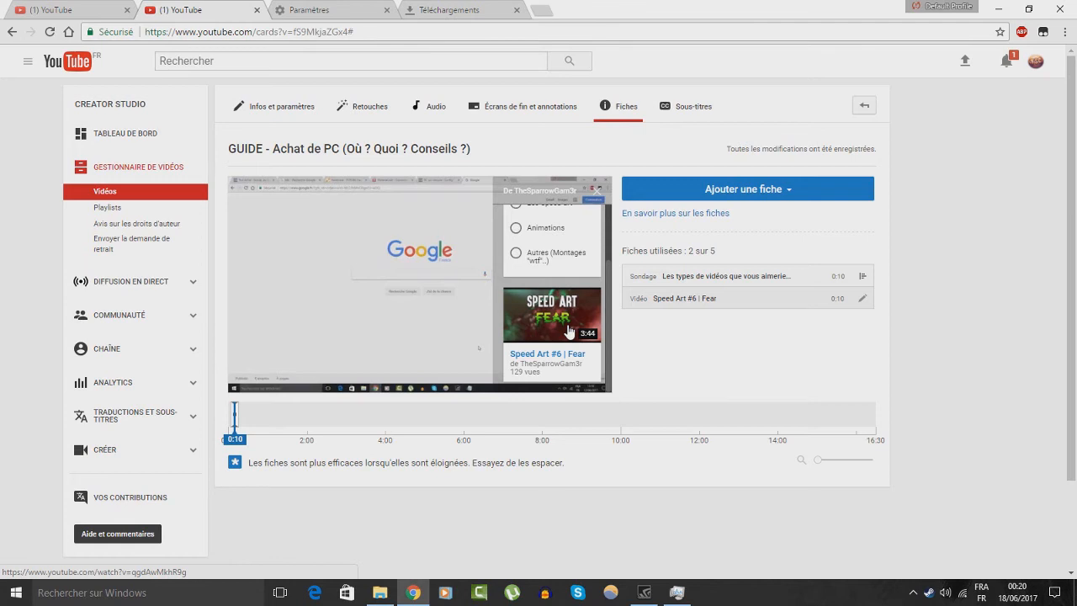
{"action": "scroll", "coordinate": [570, 331], "scroll_direction": "up", "scroll_amount": 2}
{"action": "scroll", "coordinate": [560, 332], "scroll_direction": "down", "scroll_amount": 2}
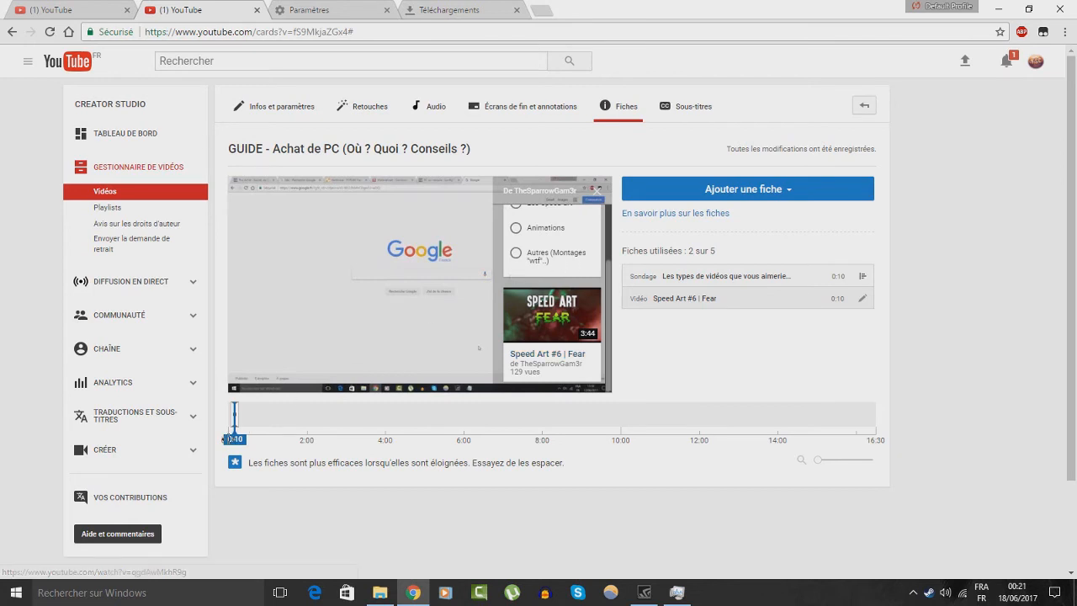
- Move the Speed Art card to 8:23 on the timeline and close the card panel in the preview
{"action": "left_click_drag", "start_coordinate": [244, 420], "coordinate": [558, 419]}
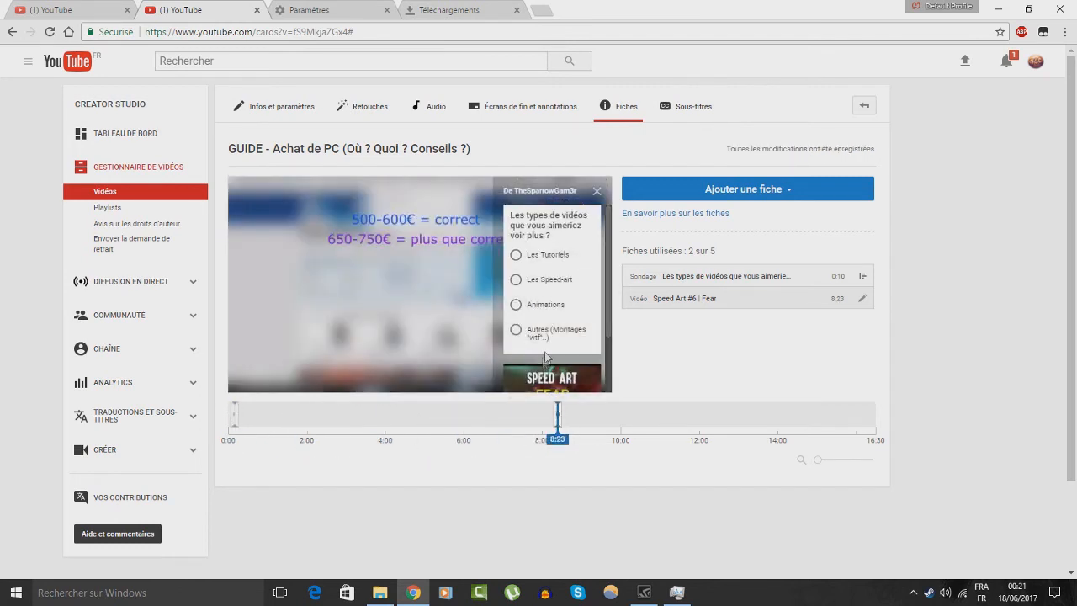
{"action": "left_click", "coordinate": [429, 412]}
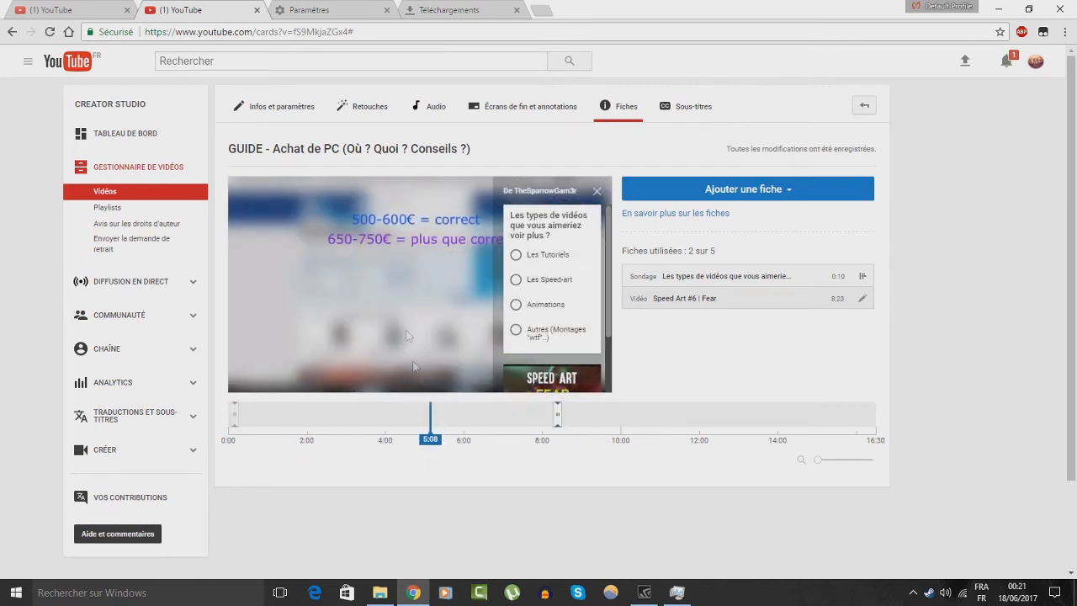
{"action": "left_click", "coordinate": [597, 195]}
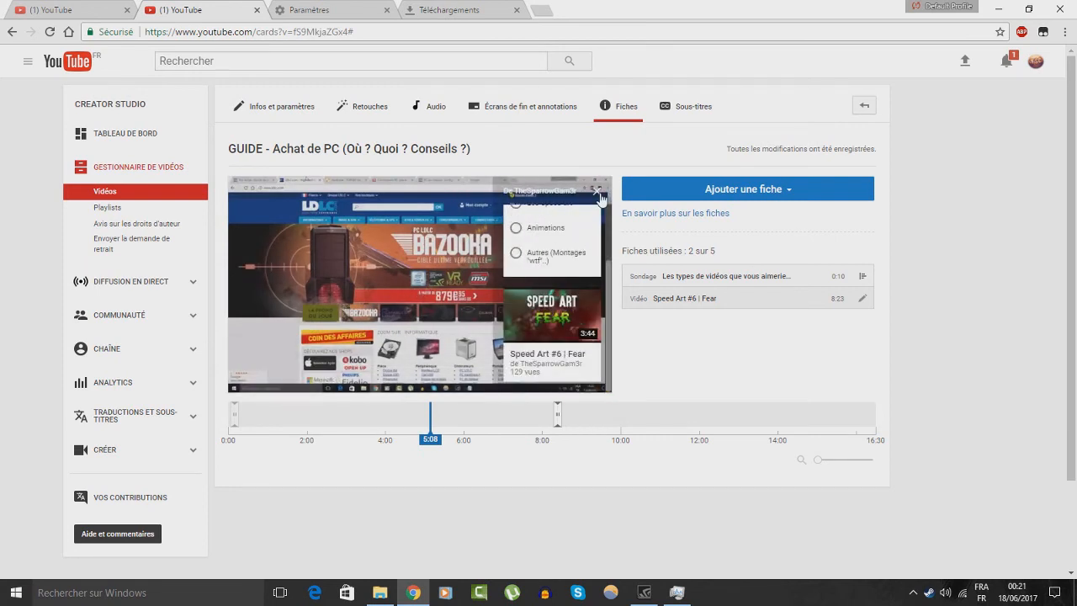
- Play the video from just before 8:23 to check the Speed Art card's teaser
{"action": "left_click", "coordinate": [264, 417]}
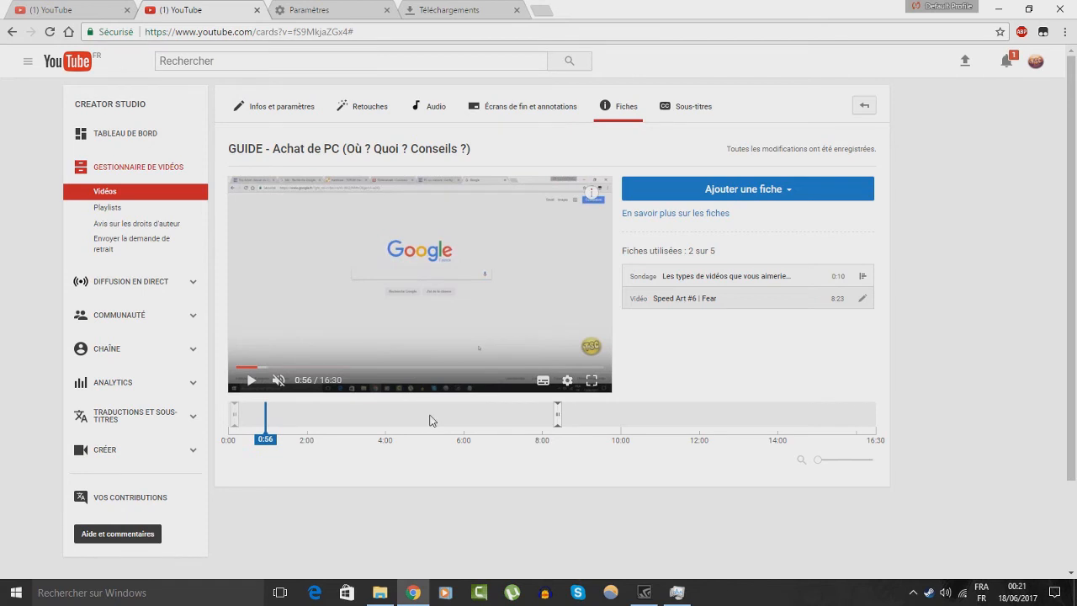
{"action": "left_click", "coordinate": [543, 425]}
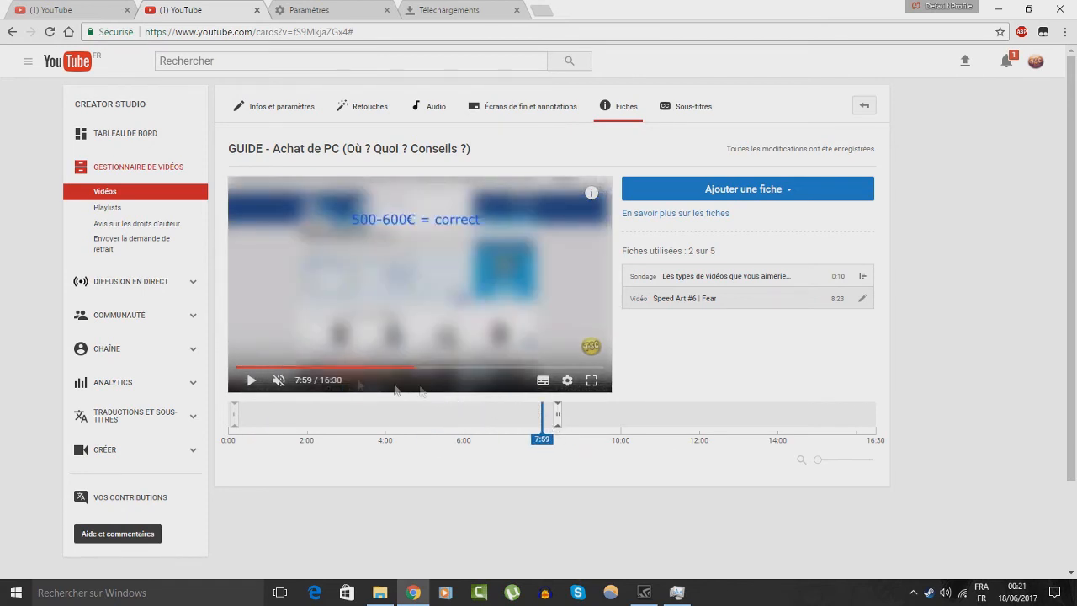
{"action": "left_click_drag", "start_coordinate": [541, 420], "coordinate": [548, 414]}
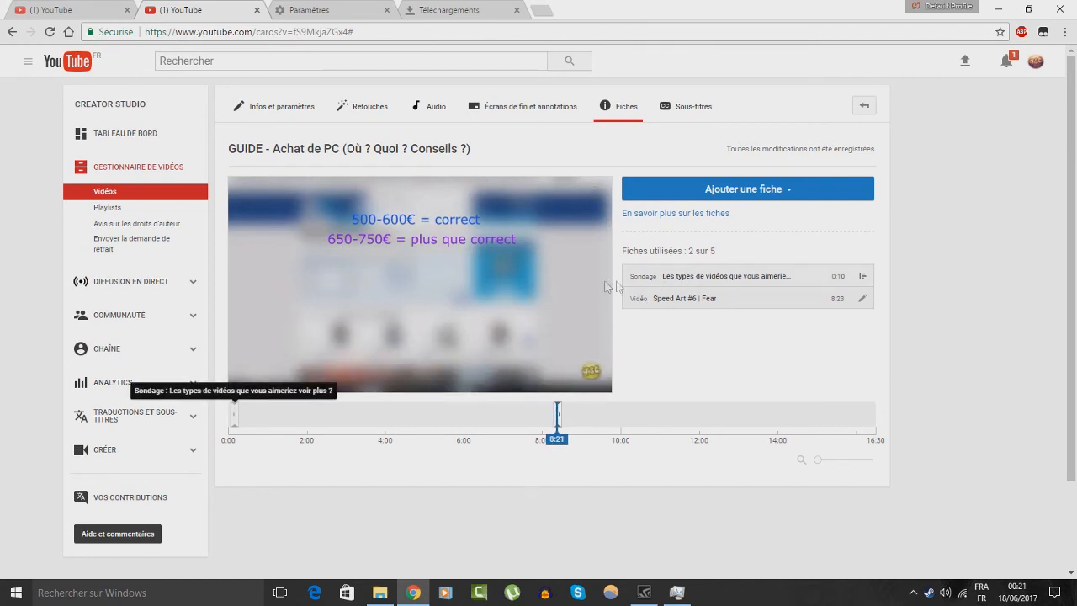
{"action": "mouse_move", "coordinate": [593, 194]}
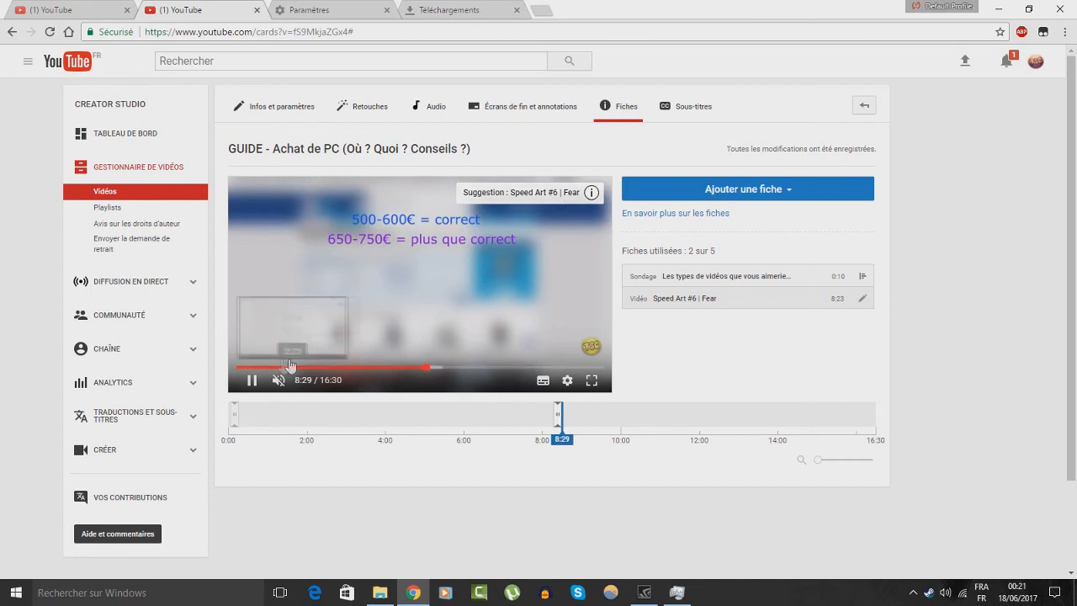
- Move the poll card to 0:41 on the timeline and close its results window
{"action": "left_click_drag", "start_coordinate": [235, 412], "coordinate": [256, 415]}
{"action": "left_click", "coordinate": [255, 416]}
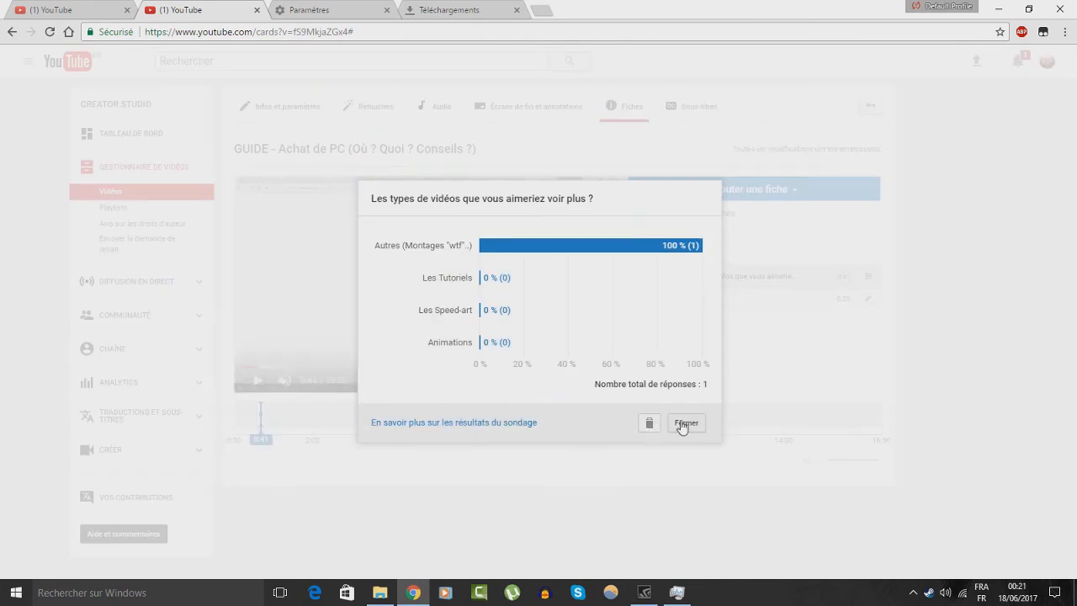
{"action": "left_click", "coordinate": [685, 423]}
{"action": "left_click", "coordinate": [256, 418]}
{"action": "left_click", "coordinate": [687, 427]}
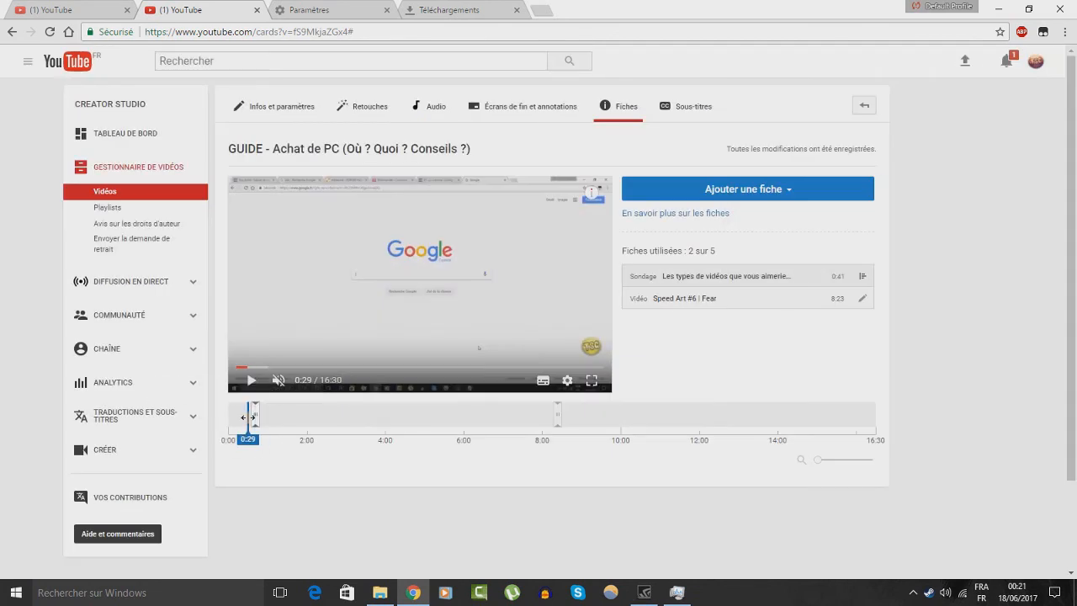
- Play the video from 0:29 past the poll card's marker to check its teaser, then pause playback
{"action": "left_click", "coordinate": [250, 380]}
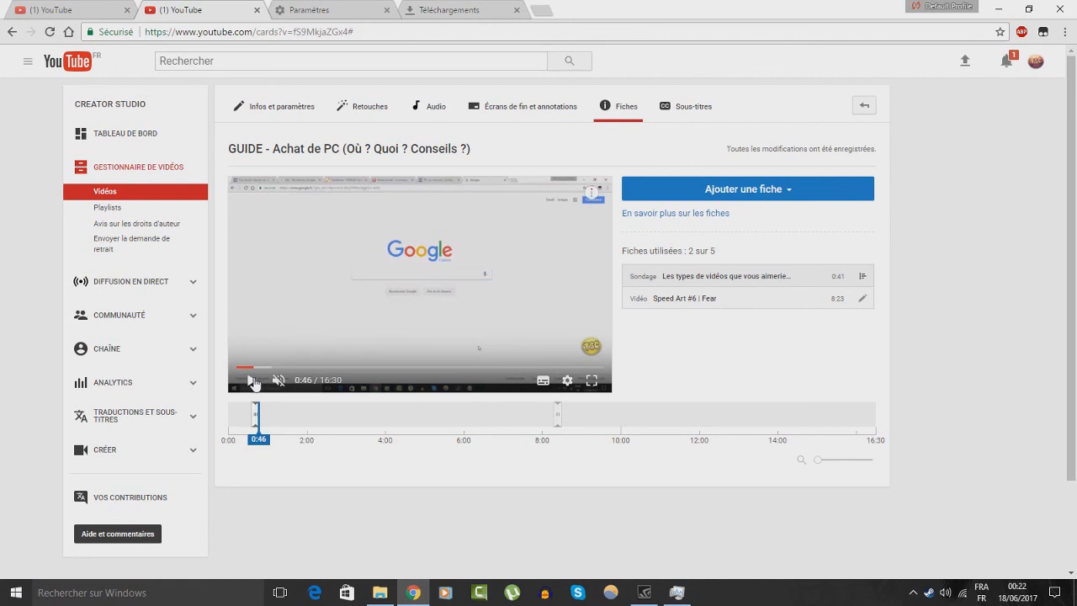
{"action": "left_click", "coordinate": [252, 381]}
{"action": "left_click", "coordinate": [858, 195]}
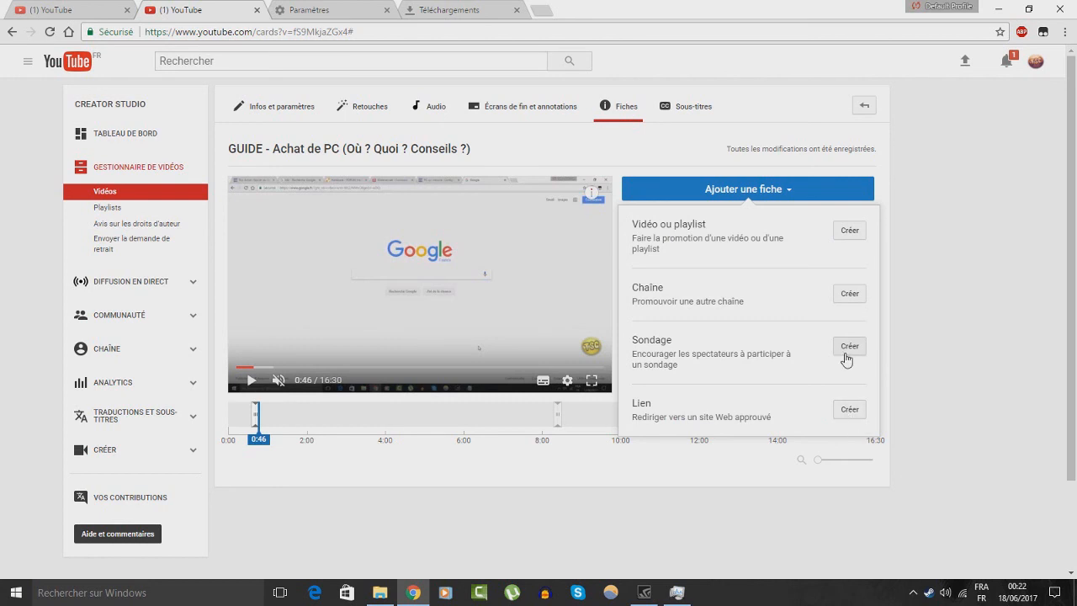
{"action": "left_click", "coordinate": [971, 279]}
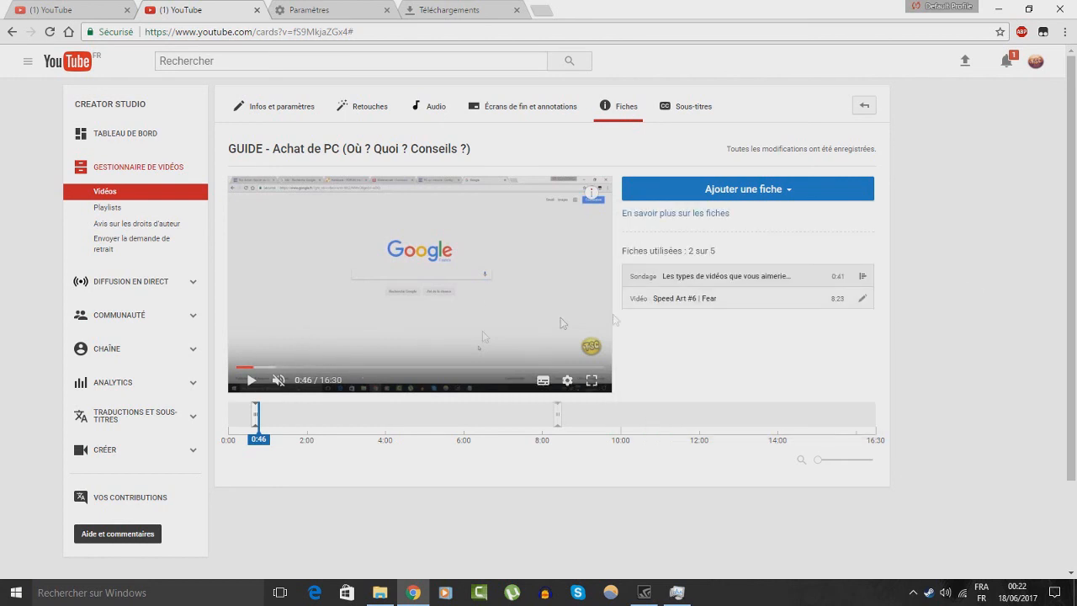
{"action": "left_click", "coordinate": [769, 200]}
{"action": "left_click", "coordinate": [845, 348]}
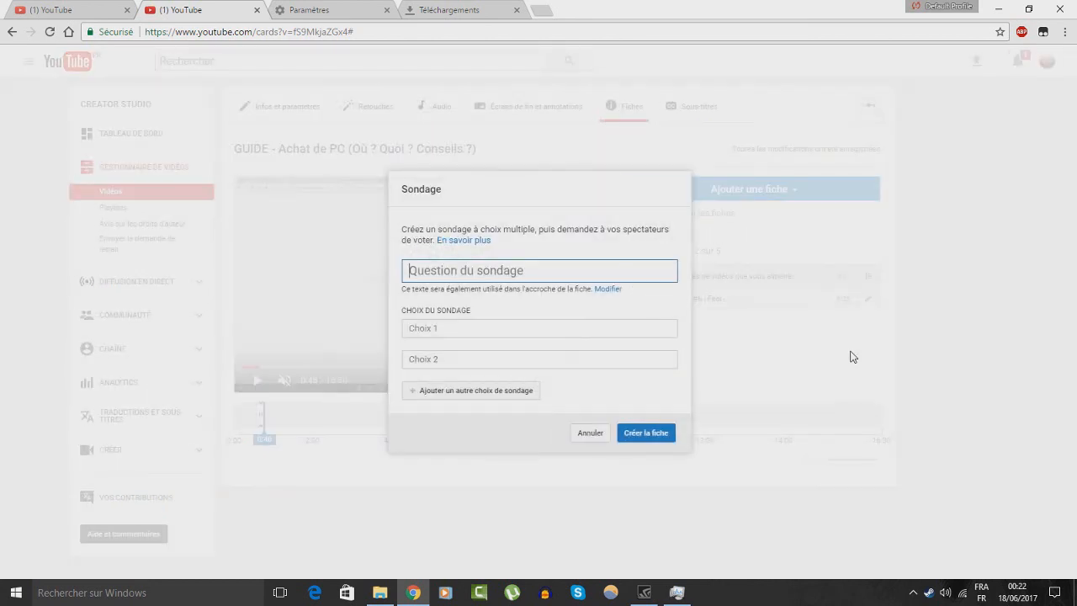
{"action": "type", "text": "dsfcsfdvsdfv"}
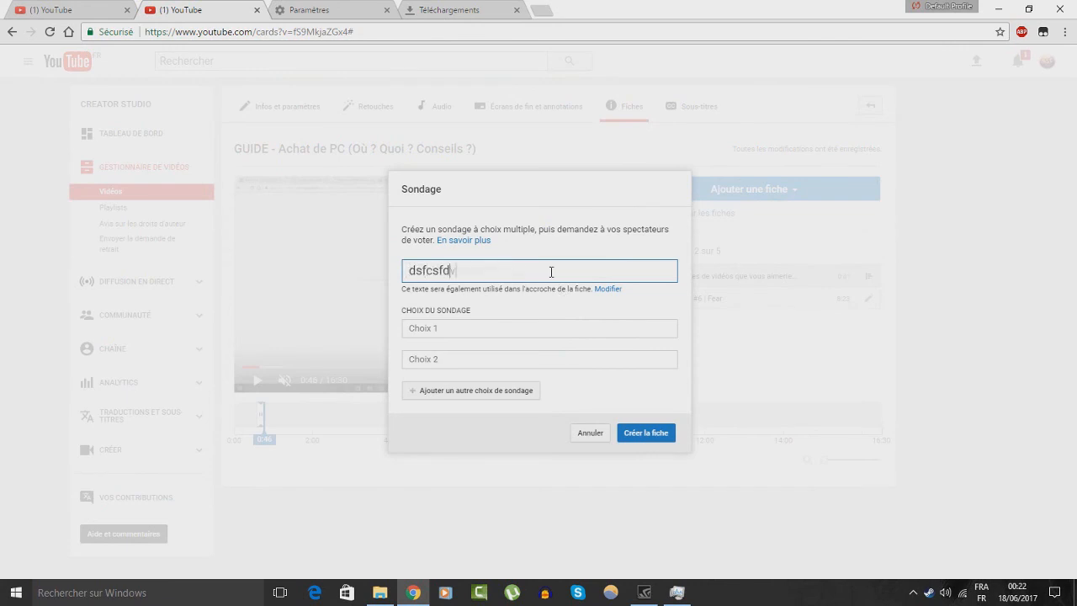
{"action": "left_click", "coordinate": [522, 327]}
{"action": "type", "text": "sdv"}
{"action": "left_click", "coordinate": [489, 390]}
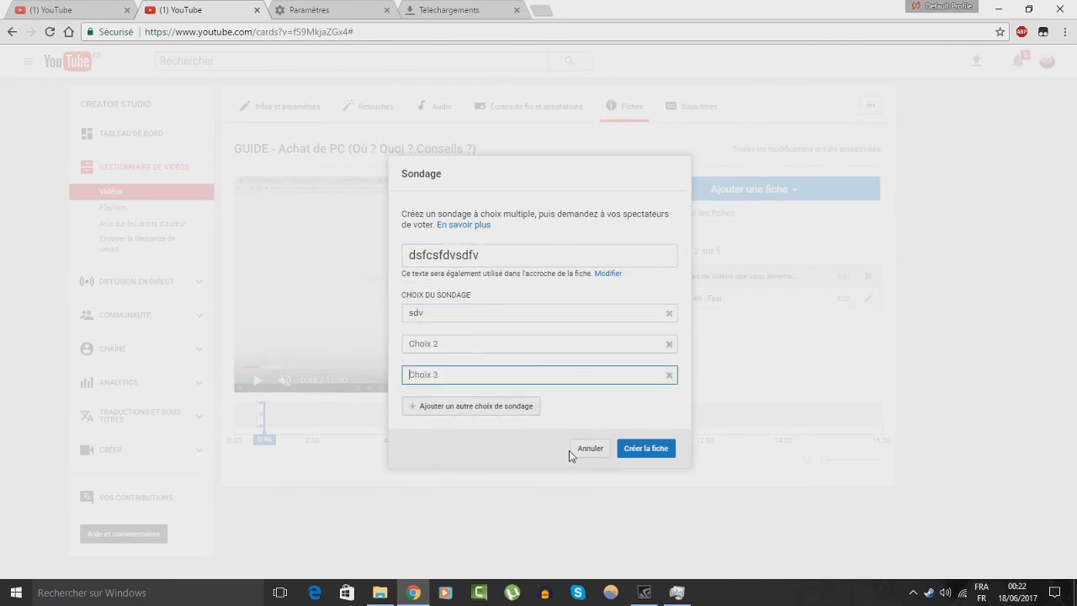
{"action": "left_click", "coordinate": [583, 449]}
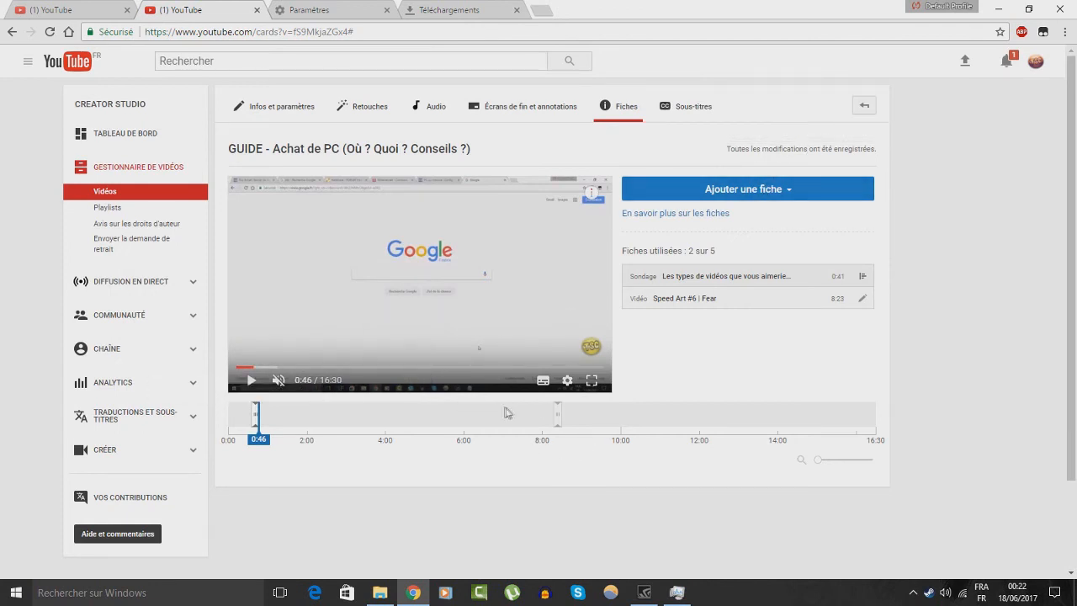
- Move the poll card to 0:00 on the timeline and delete the Speed Art #6 video card
{"action": "left_click_drag", "start_coordinate": [255, 418], "coordinate": [225, 417]}
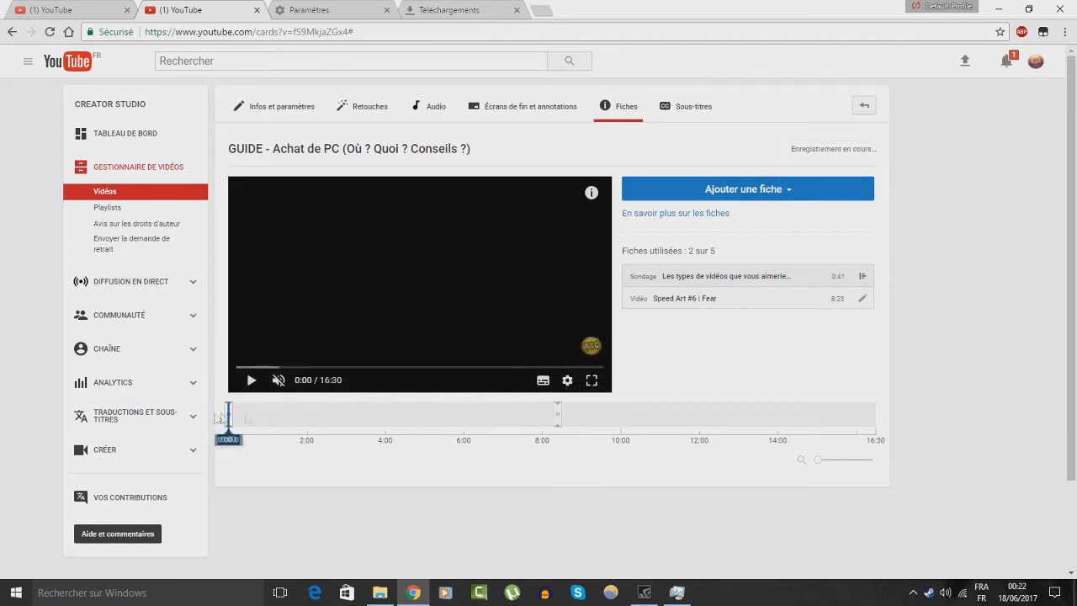
{"action": "left_click", "coordinate": [555, 418]}
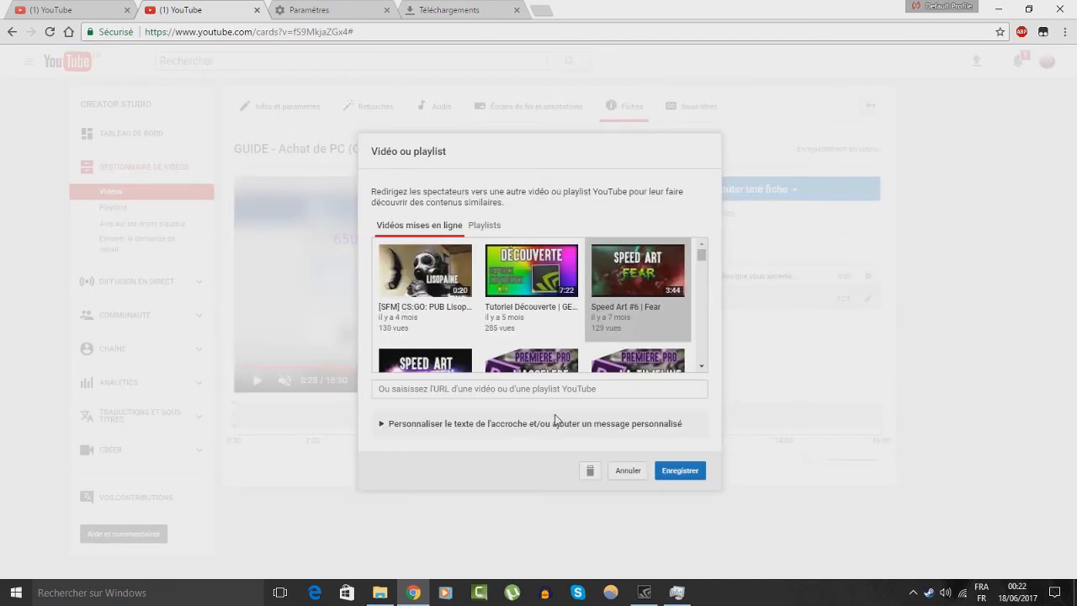
{"action": "left_click", "coordinate": [589, 470]}
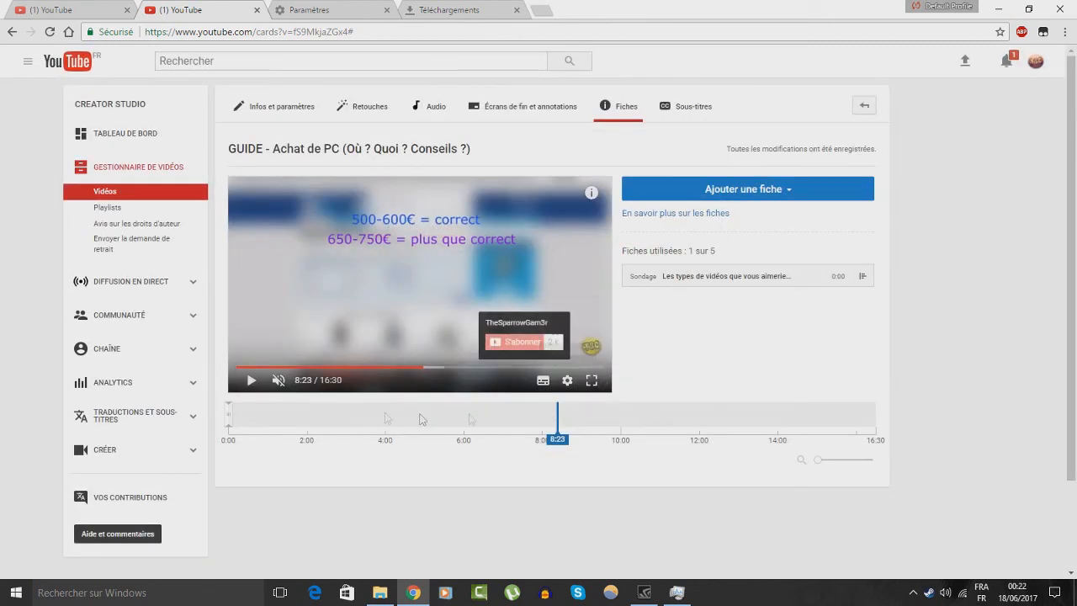